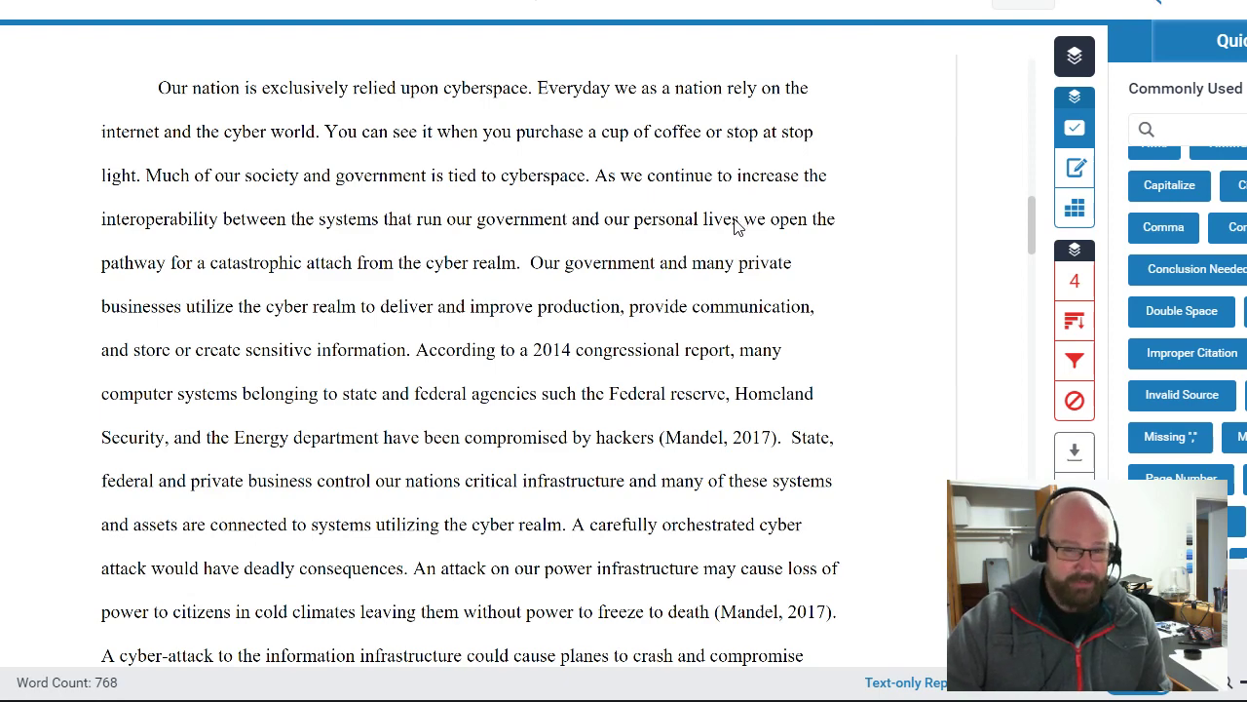
Skim the essay from the opening paragraph to the conclusion and back, checking its paragraph structure and length.
scroll(736, 227, "down", 3)
scroll(735, 227, "up", 4)
scroll(735, 227, "down", 11)
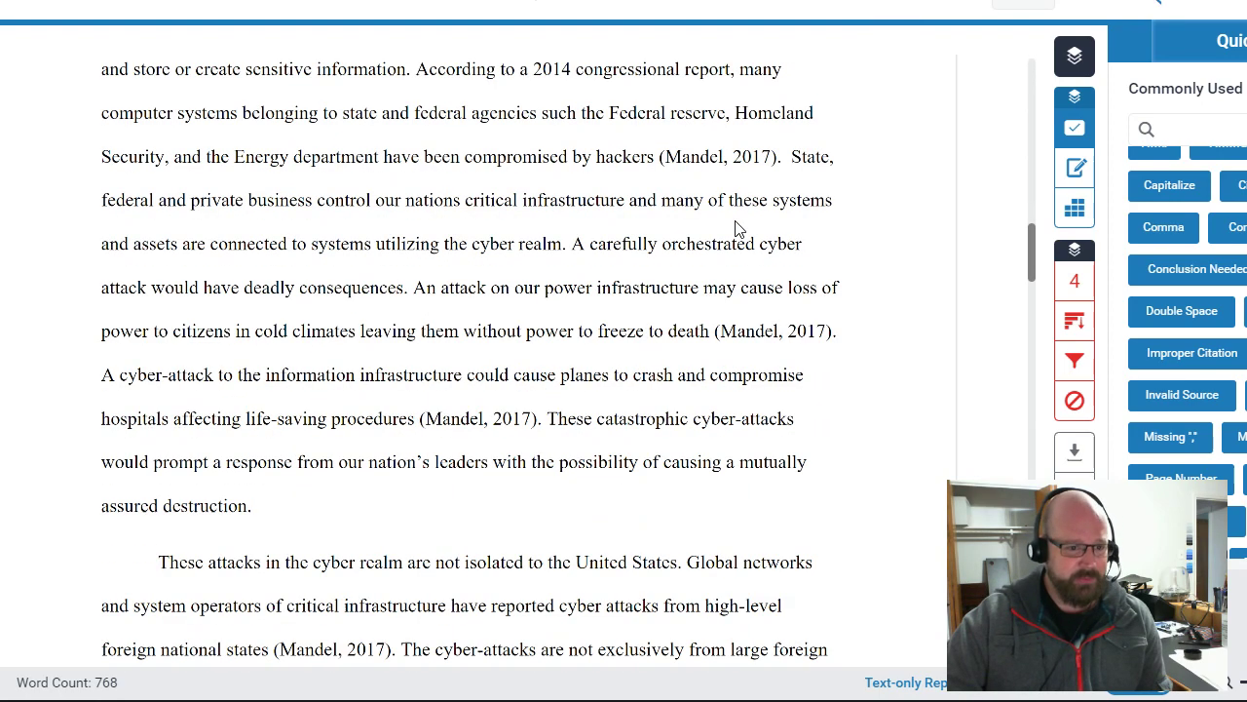
scroll(739, 227, "down", 10)
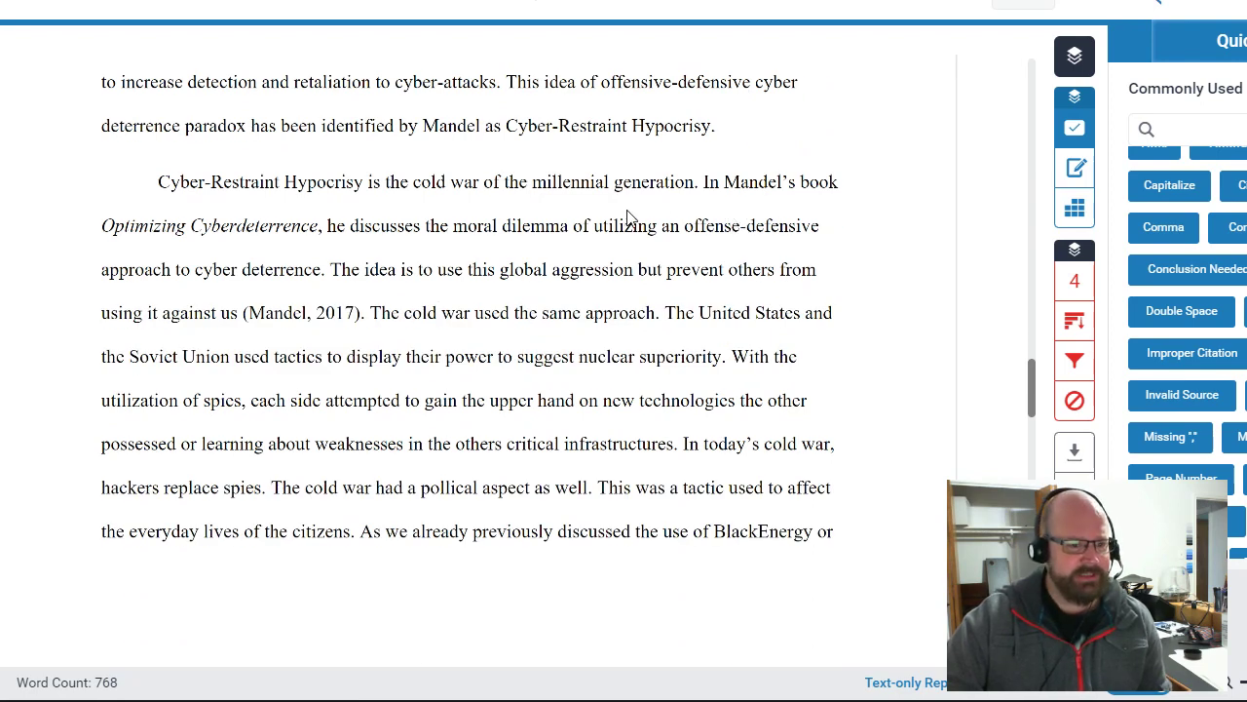
scroll(628, 219, "down", 1)
scroll(629, 218, "down", 9)
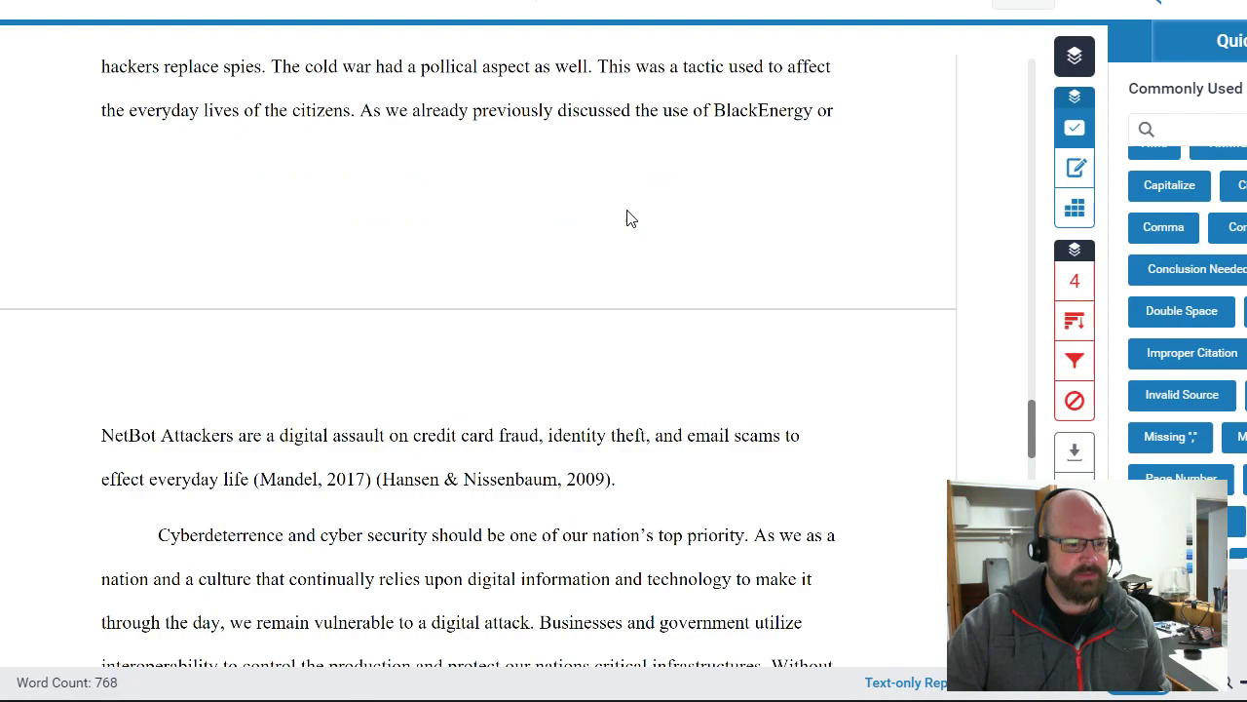
scroll(628, 219, "down", 2)
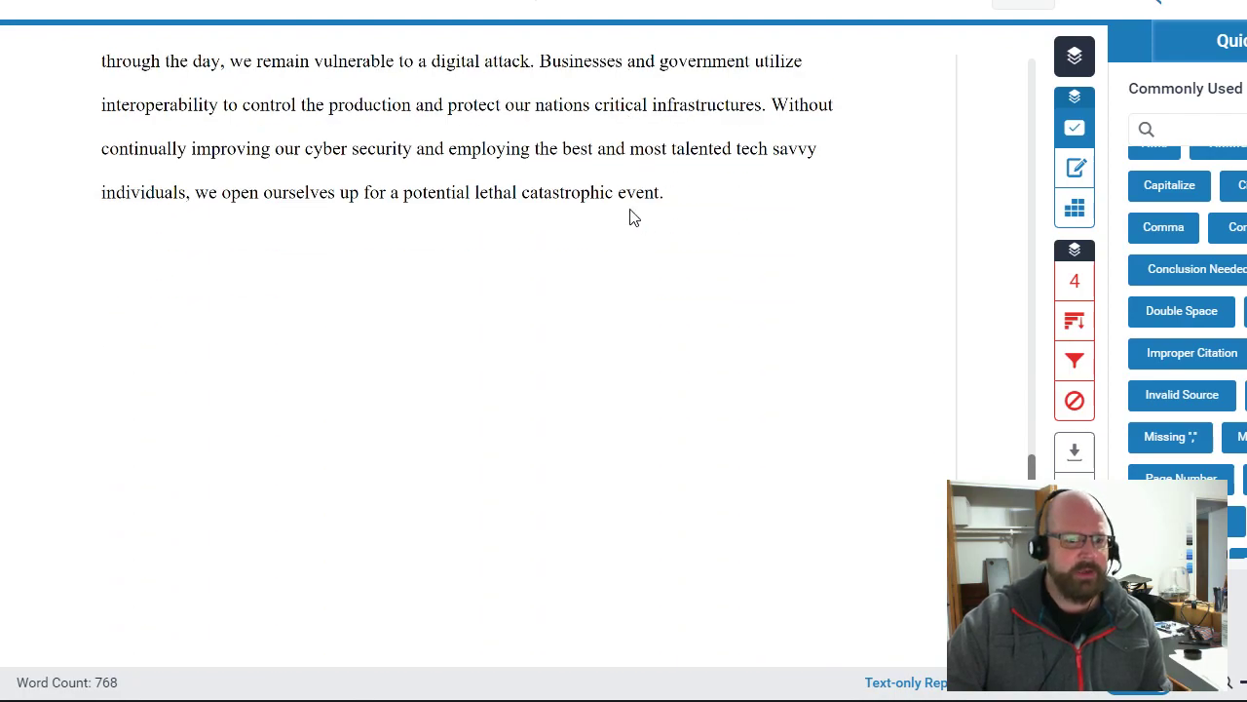
scroll(632, 215, "up", 8)
scroll(639, 210, "up", 8)
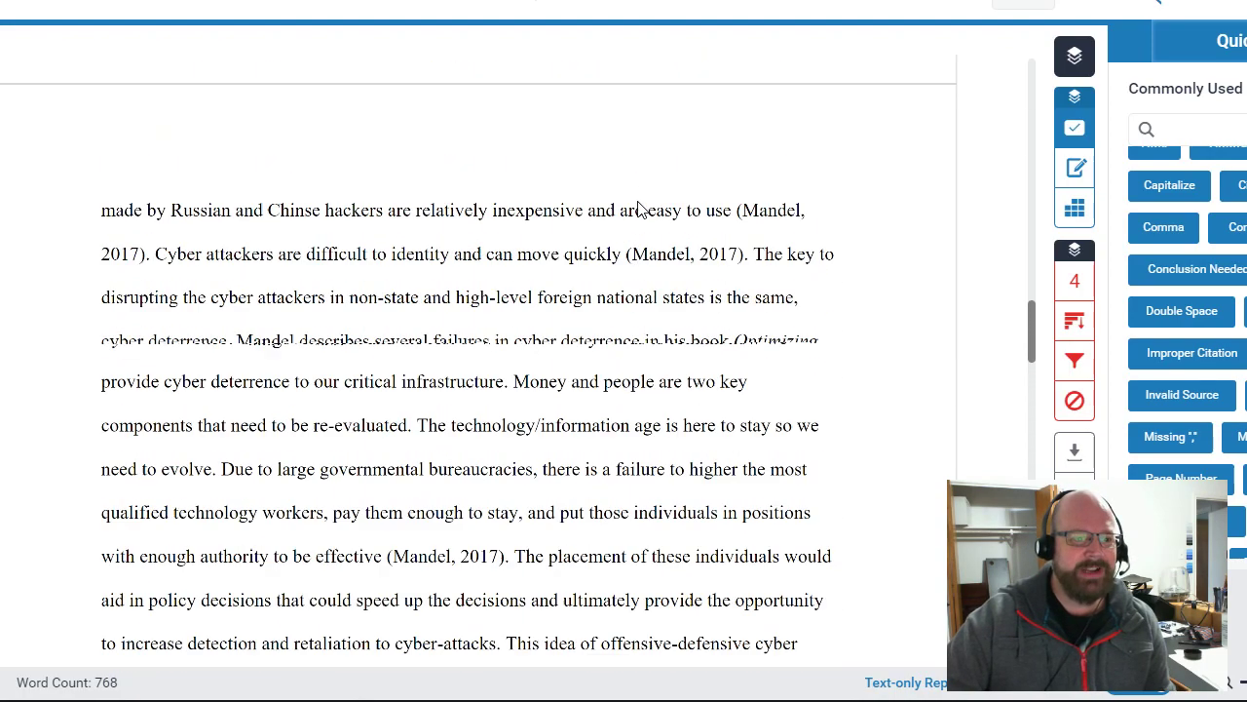
scroll(639, 210, "up", 10)
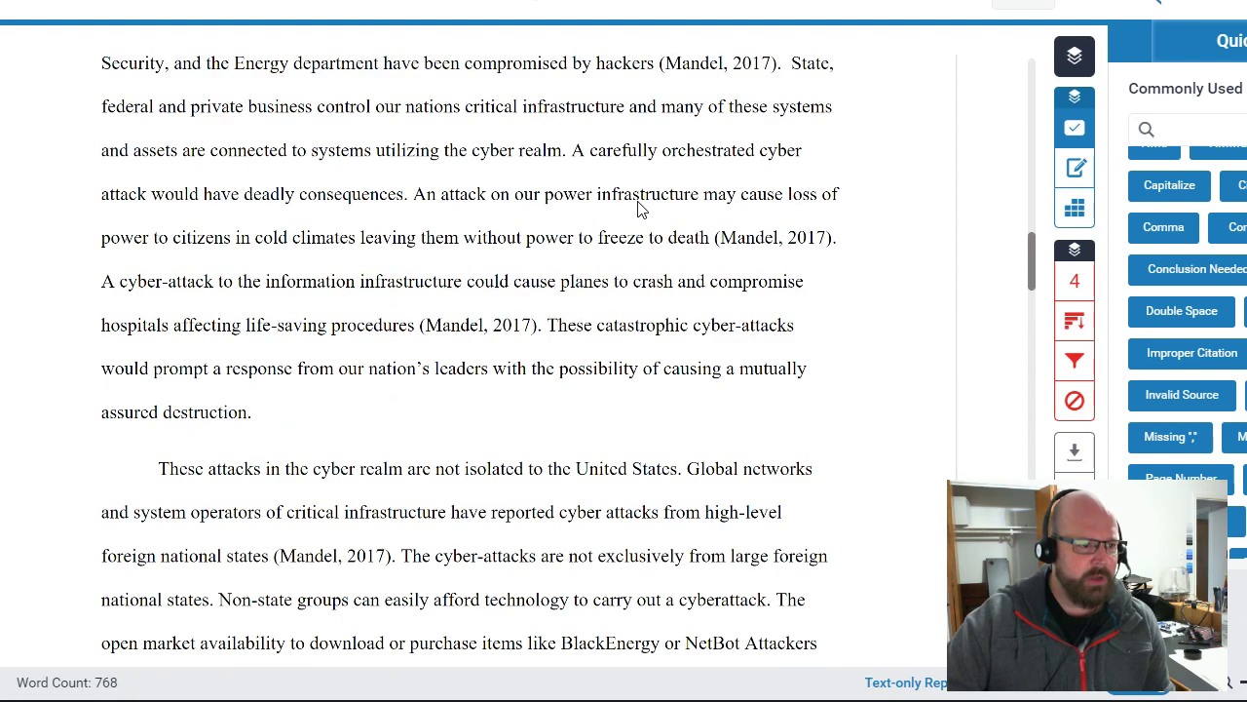
scroll(638, 210, "down", 1)
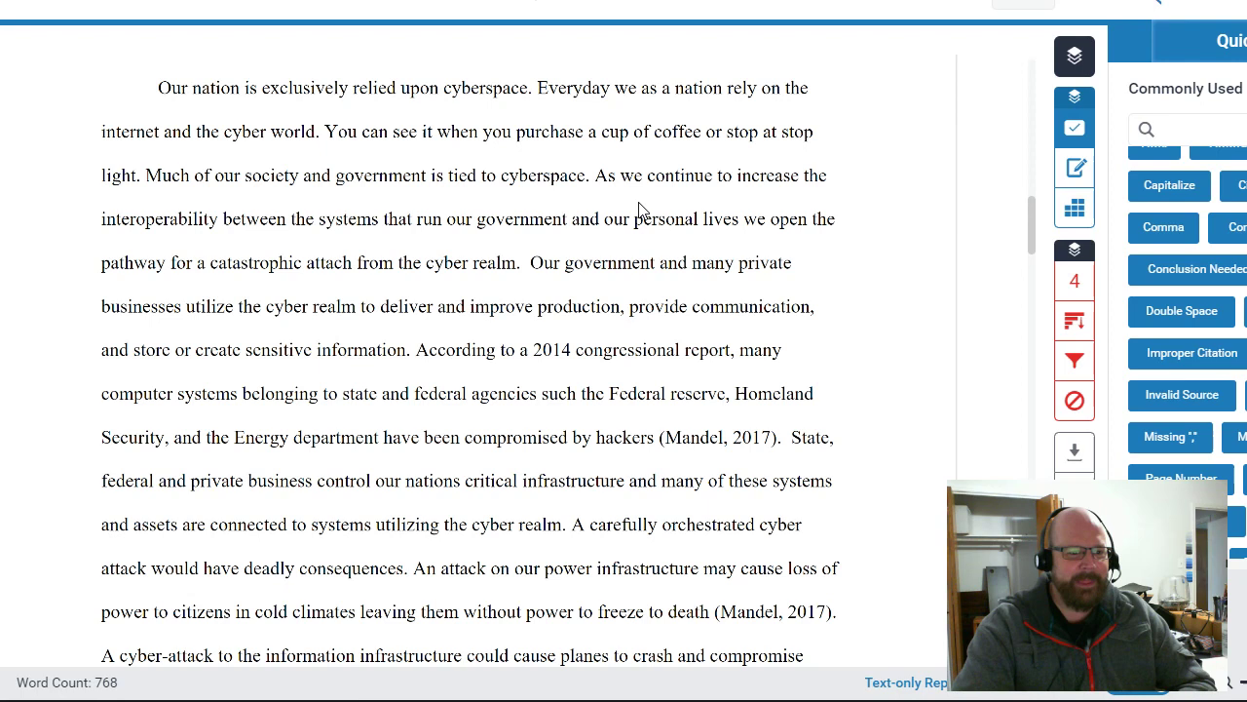
left_click(152, 85)
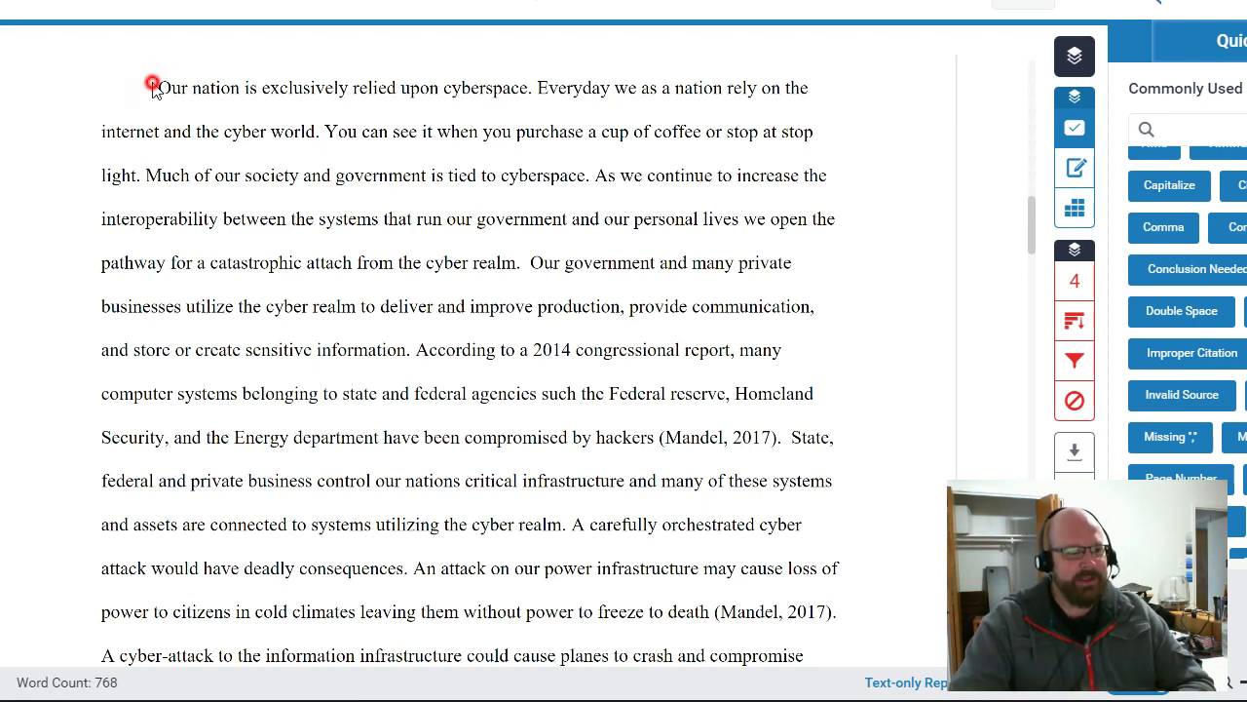
left_click(153, 85)
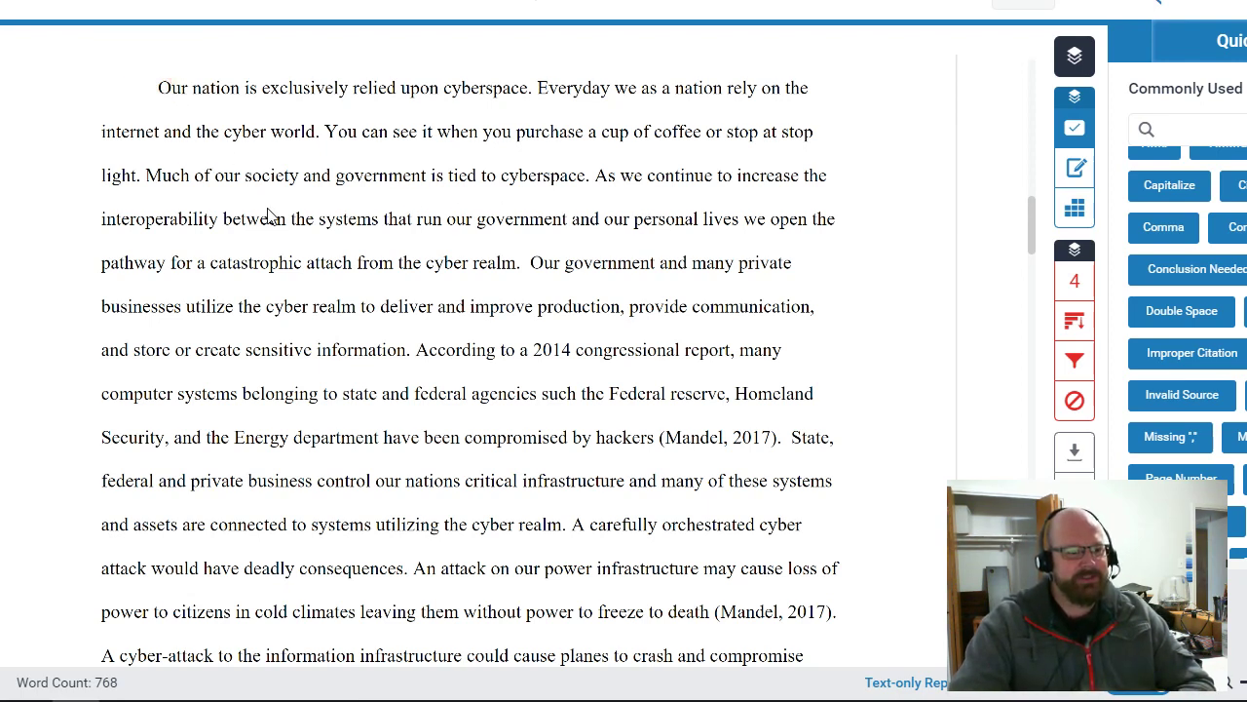
scroll(531, 480, "down", 2)
scroll(534, 480, "down", 3)
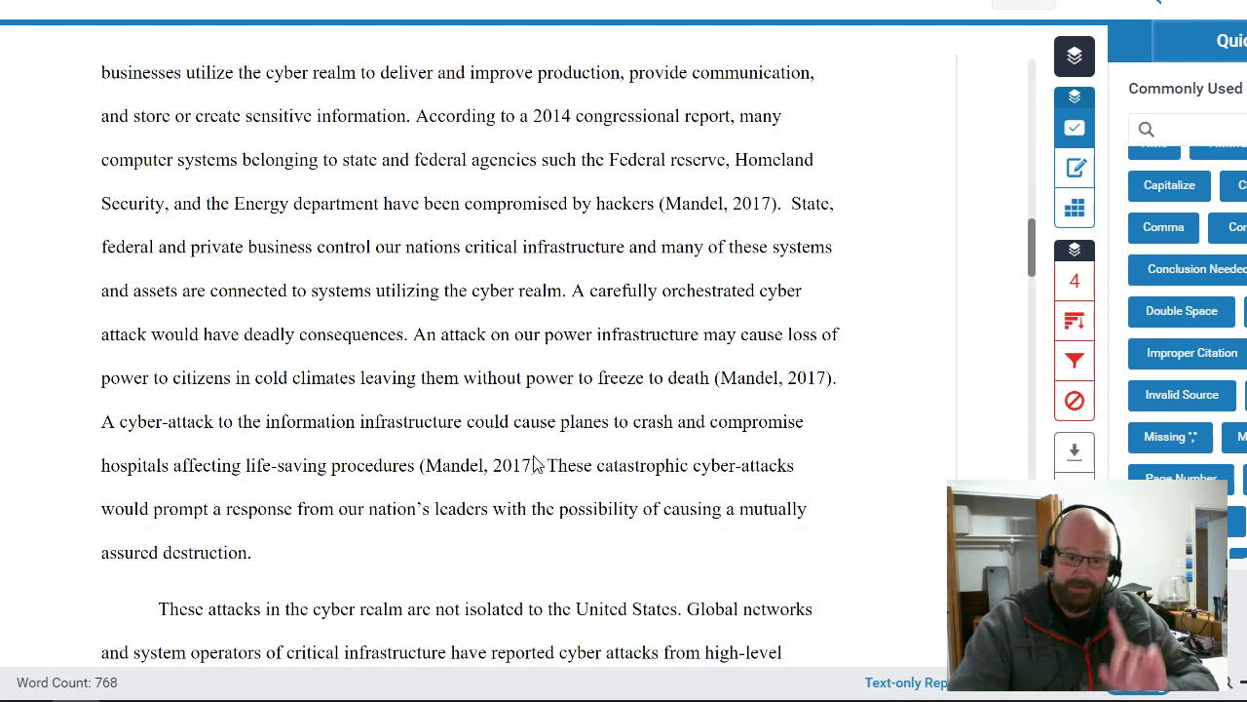
scroll(534, 465, "up", 5)
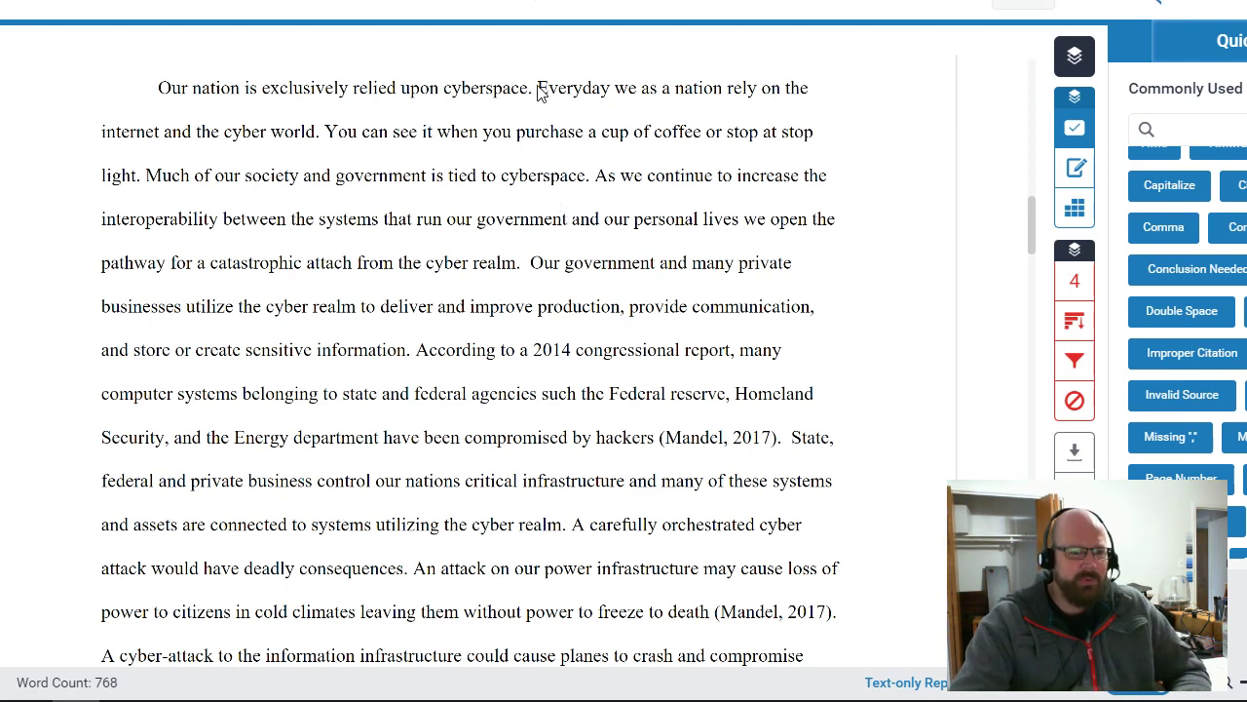
Place a Paragraph Break mark before the sentence beginning "According to a 2014 congressional report" in the opening paragraph.
left_click(325, 131)
left_click(145, 176)
left_click(594, 178)
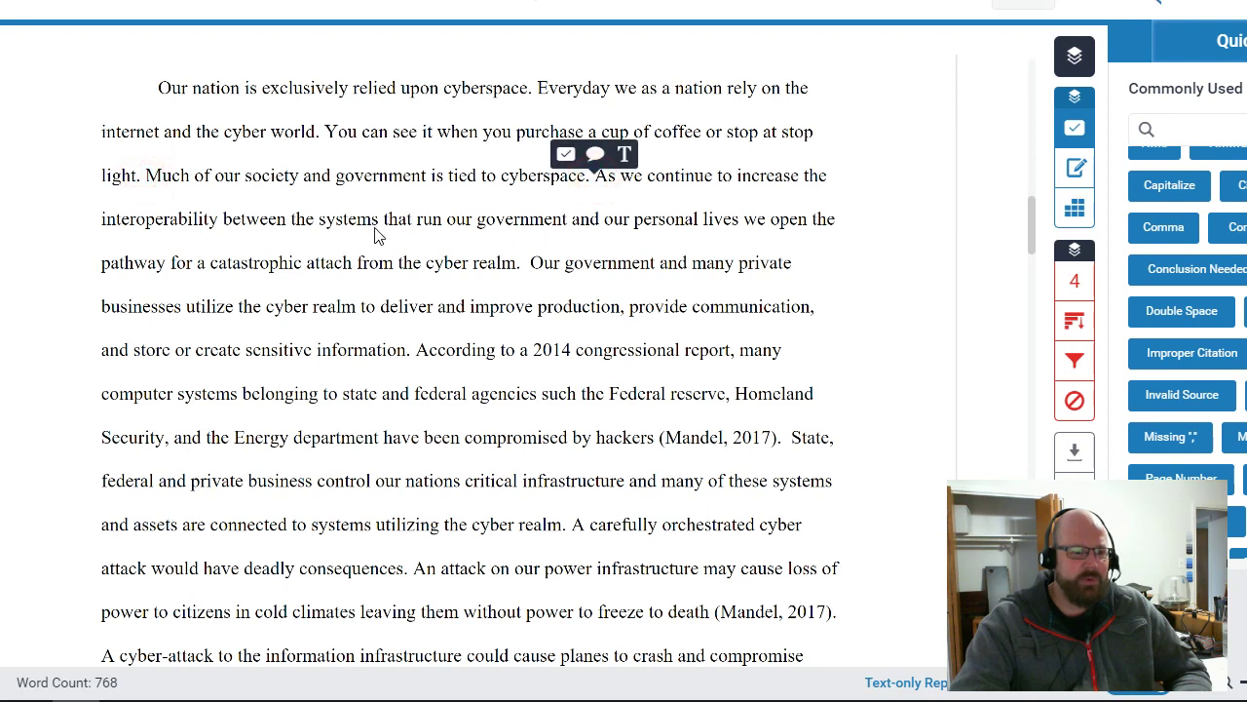
left_click(524, 265)
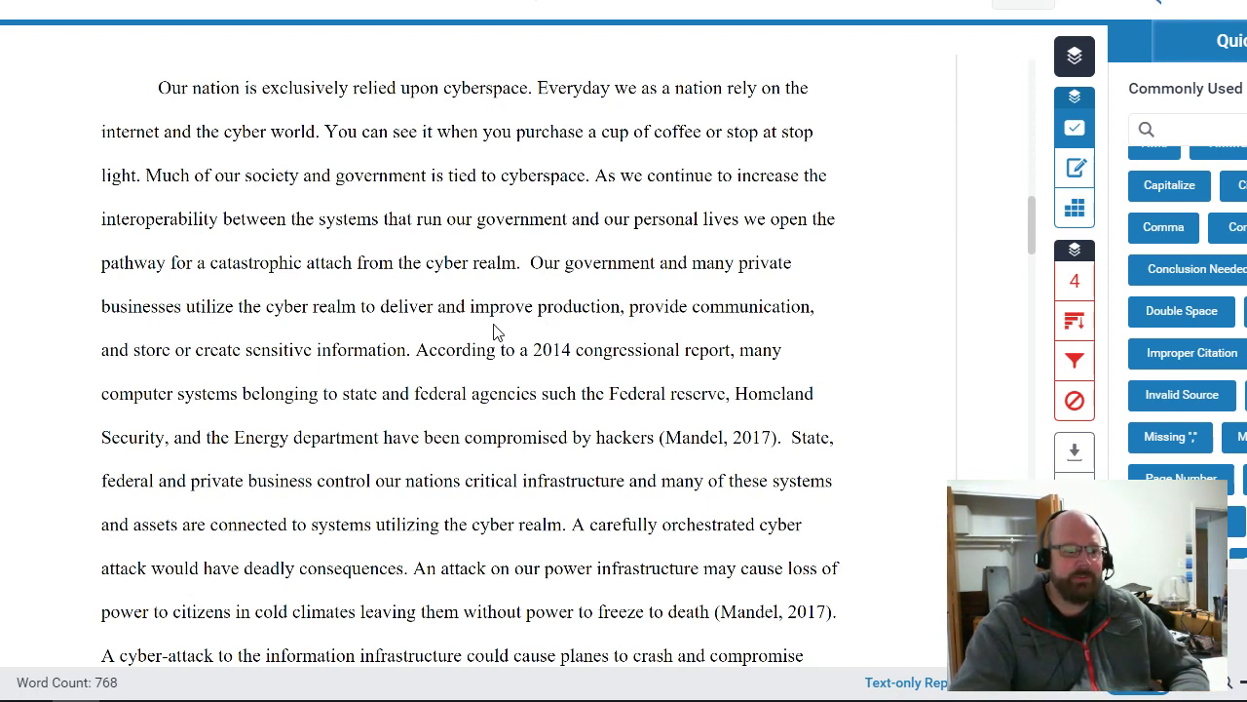
left_click(416, 349)
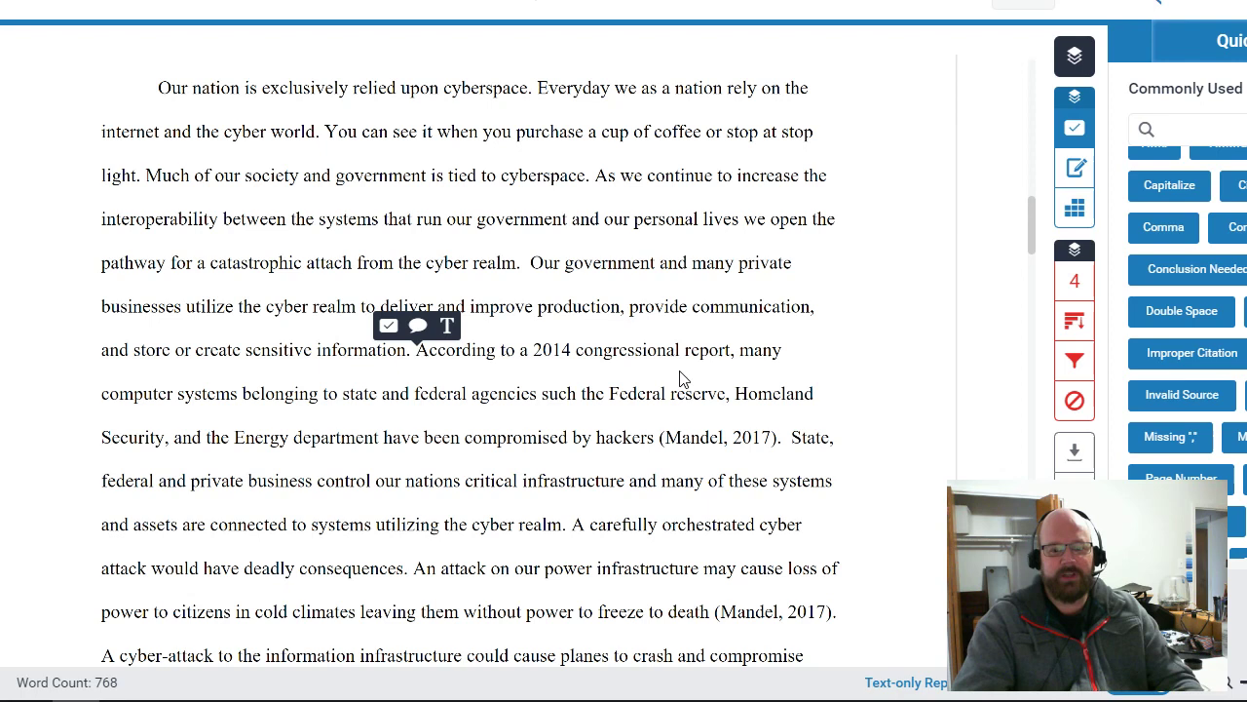
left_click(923, 392)
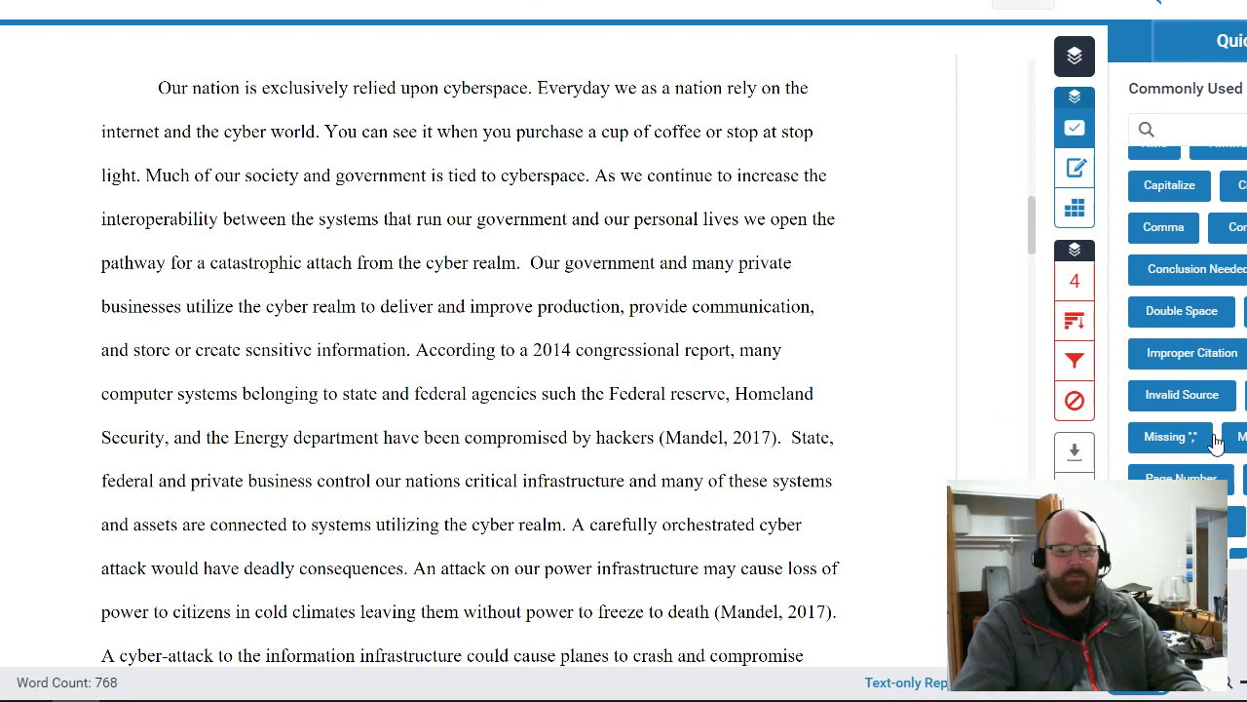
mouse_move(1242, 477)
left_mouse_down()
mouse_move(880, 396)
mouse_move(410, 336)
mouse_move(425, 337)
left_mouse_up()
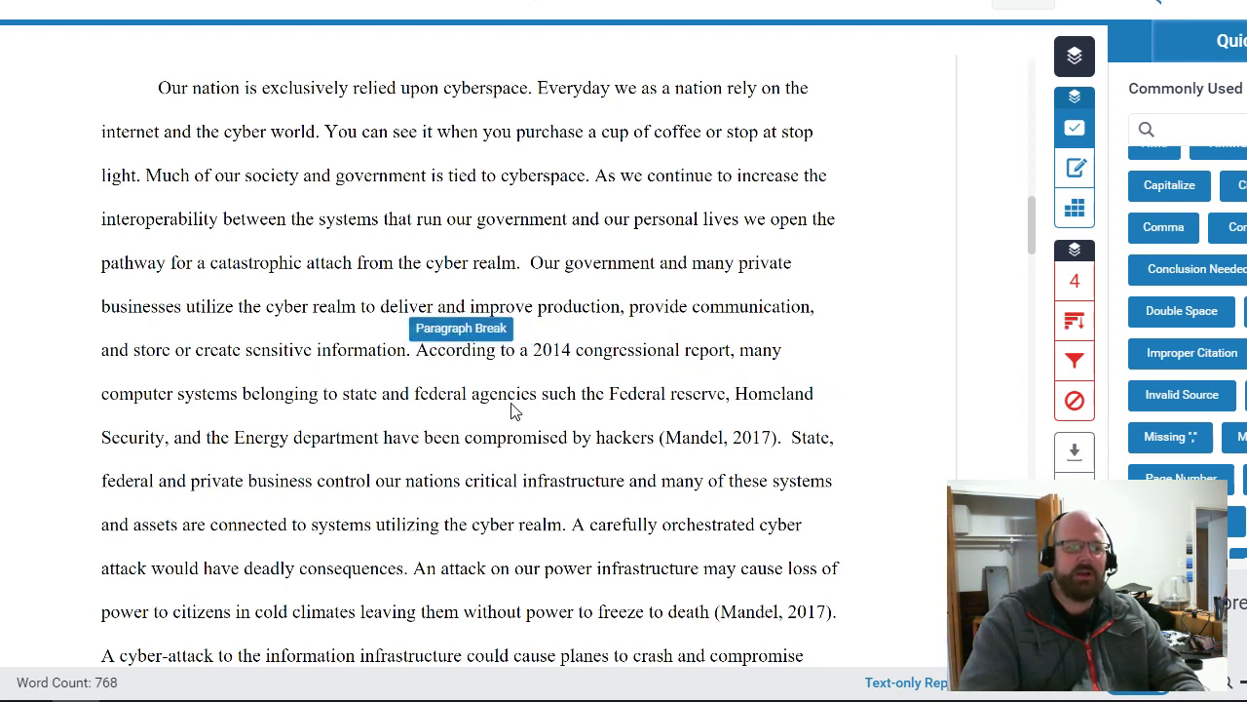
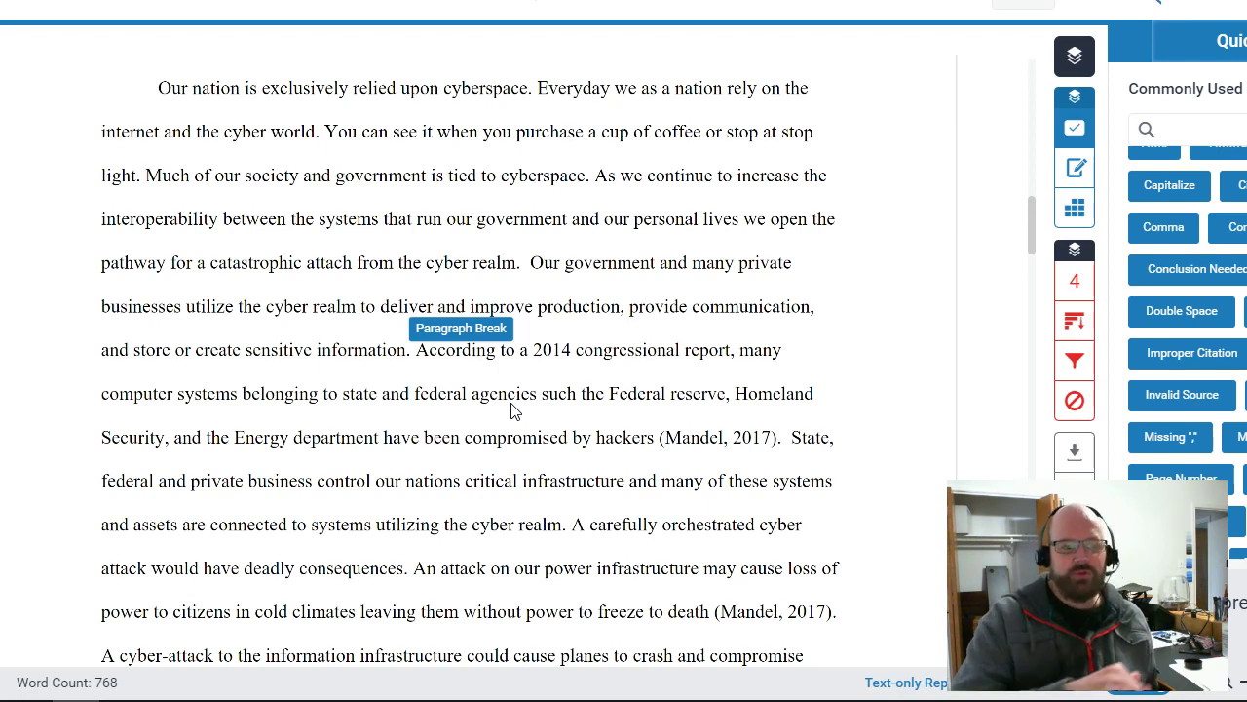
Highlight the cited sentence about the 2014 congressional report to review it, and clear the selection.
left_click(528, 262)
left_click_drag(539, 271, 775, 454)
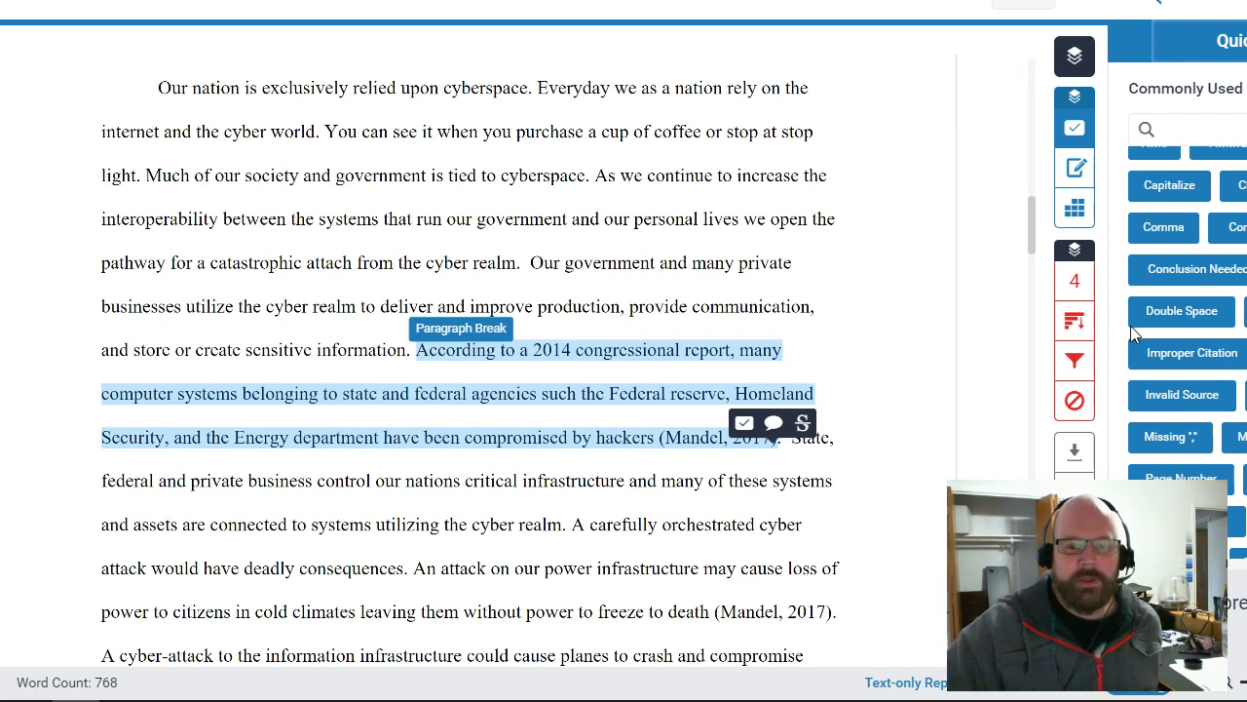
left_click(1208, 458)
Add a Tone mark and position it just above the first line of the opening paragraph.
scroll(1209, 458, "down", 3)
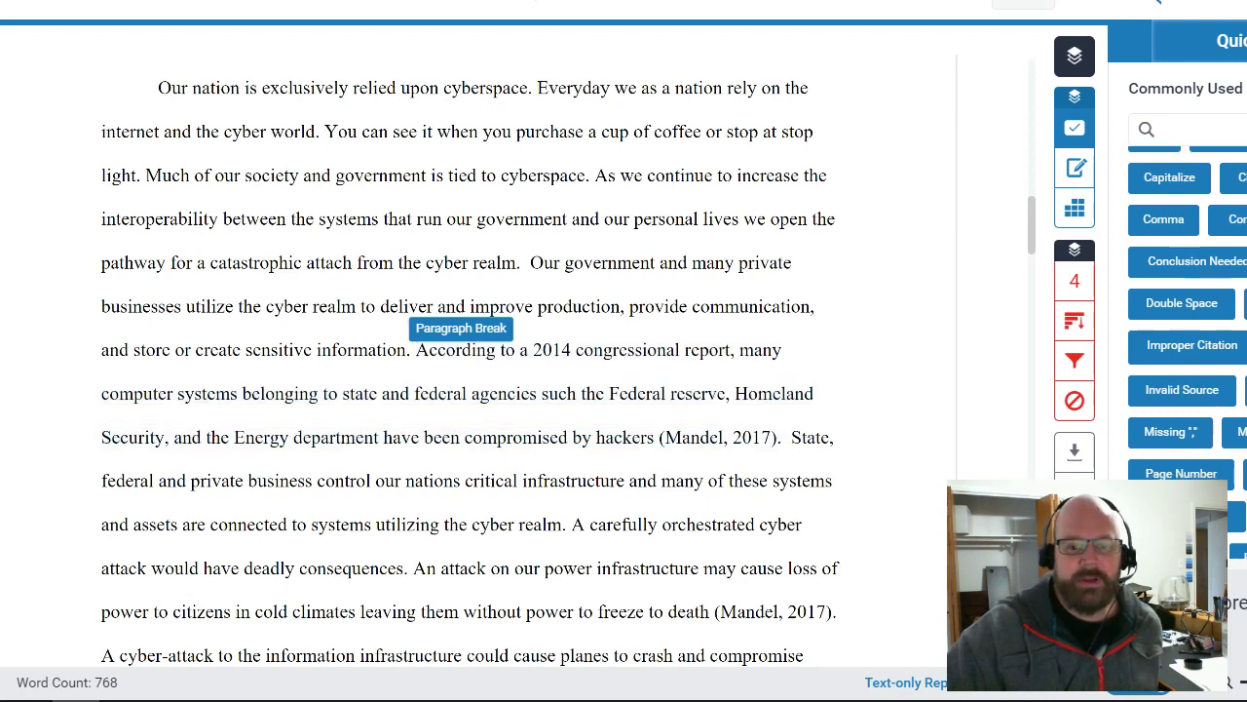
scroll(1188, 351, "down", 2)
scroll(1187, 351, "up", 3)
scroll(1188, 351, "down", 3)
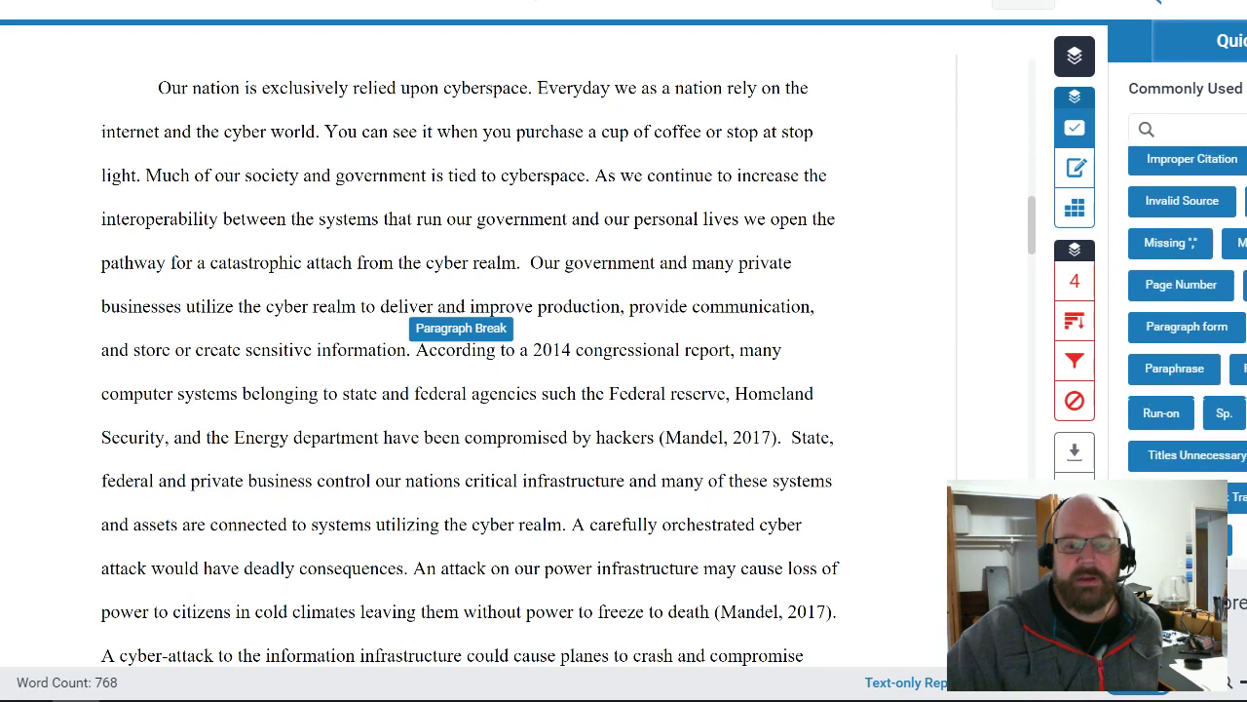
left_click_drag(1151, 487, 230, 623)
scroll(573, 498, "down", 6)
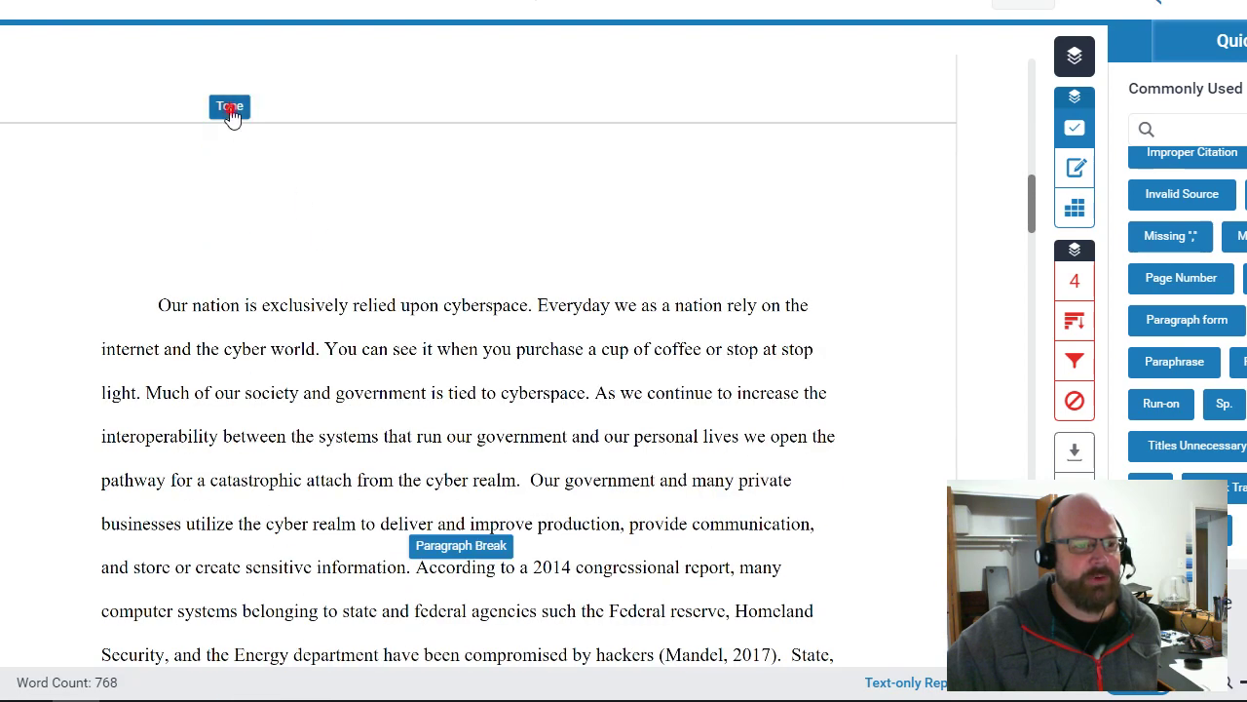
left_click_drag(230, 107, 170, 298)
Highlight the word "internet" in the opening paragraph to review it, and clear the selection.
scroll(351, 286, "down", 2)
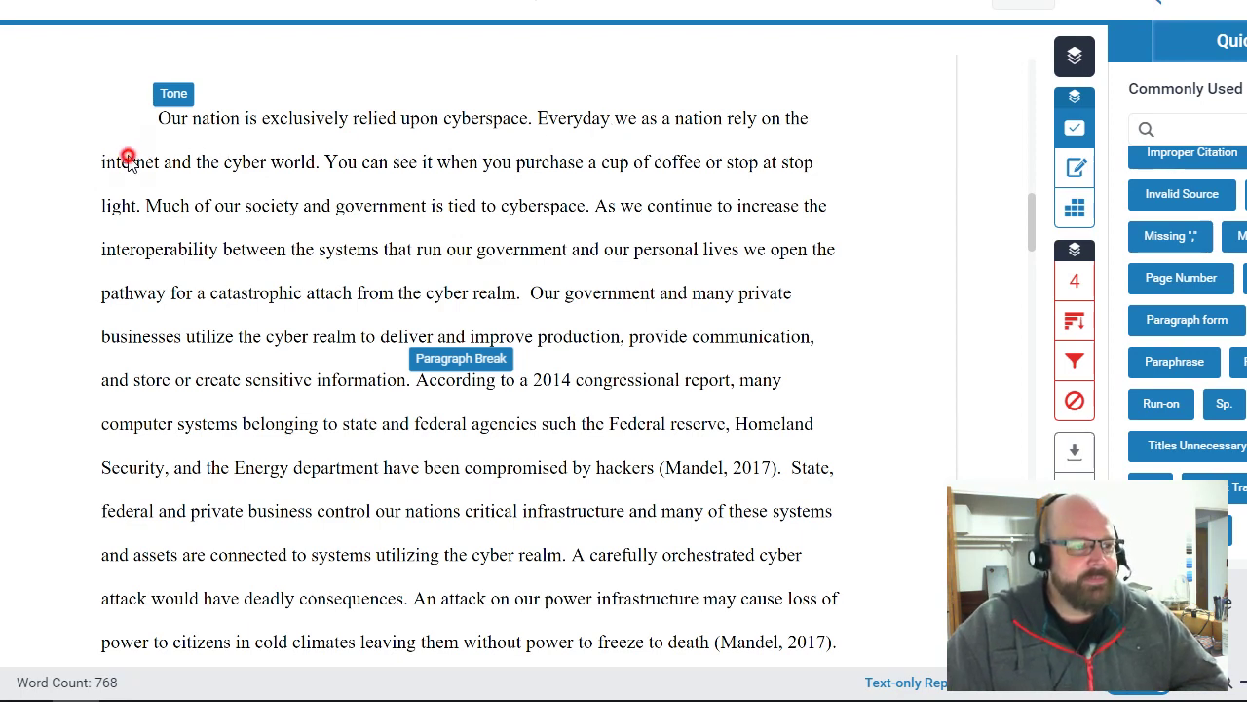
mouse_move(101, 167)
left_mouse_down()
mouse_move(159, 168)
mouse_move(102, 168)
left_mouse_up()
left_click(159, 167)
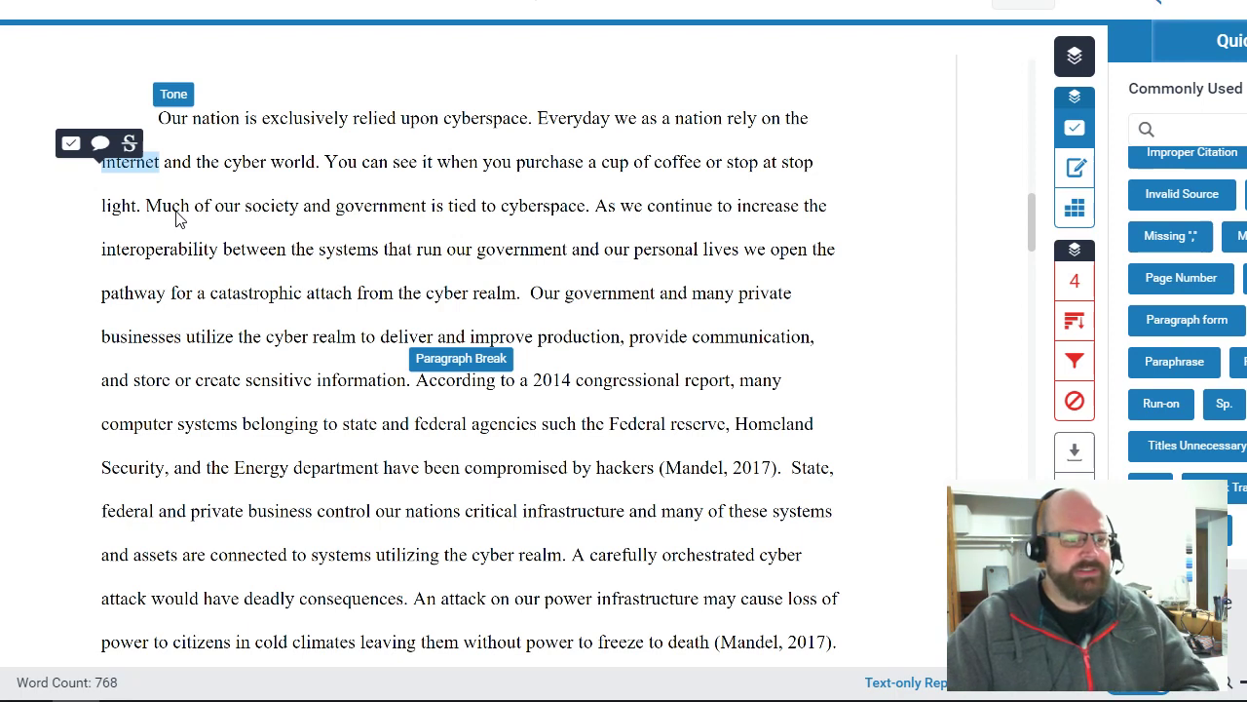
left_click(752, 244)
Highlight the passage from the opening paragraph's first in-text citation through its second to review the citations, and clear the selection.
scroll(751, 245, "down", 1)
scroll(751, 244, "down", 1)
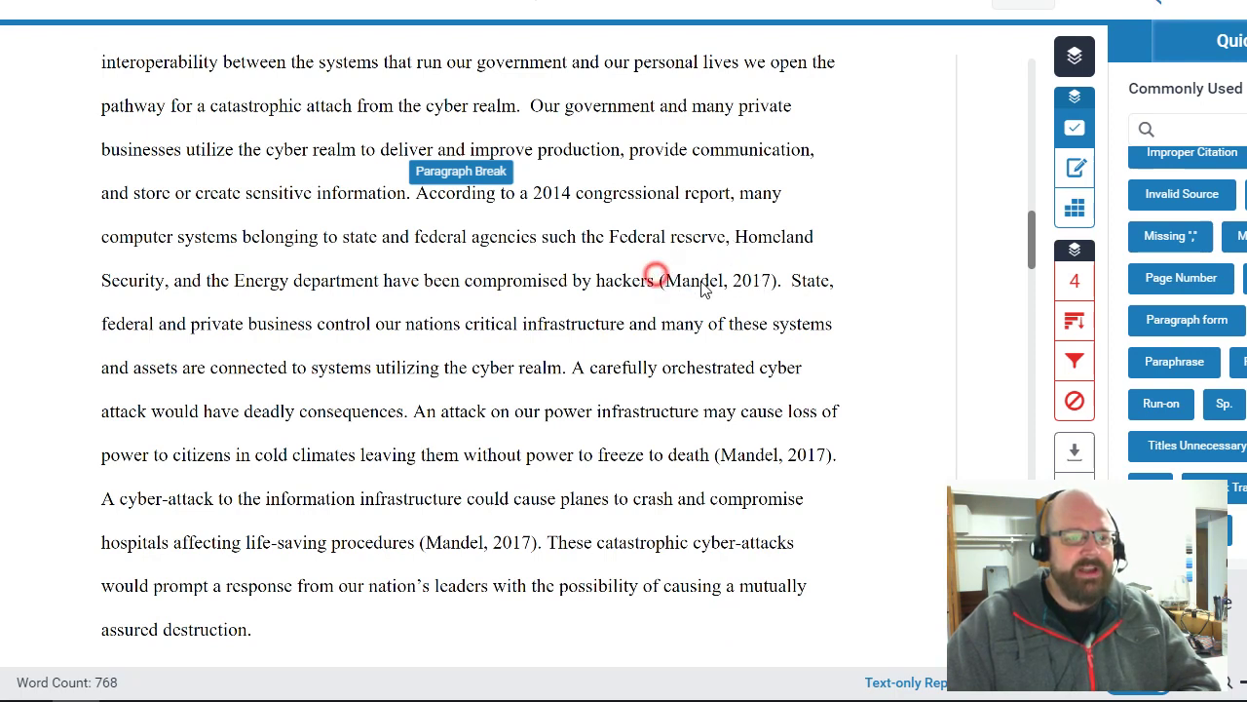
left_click_drag(656, 281, 838, 458)
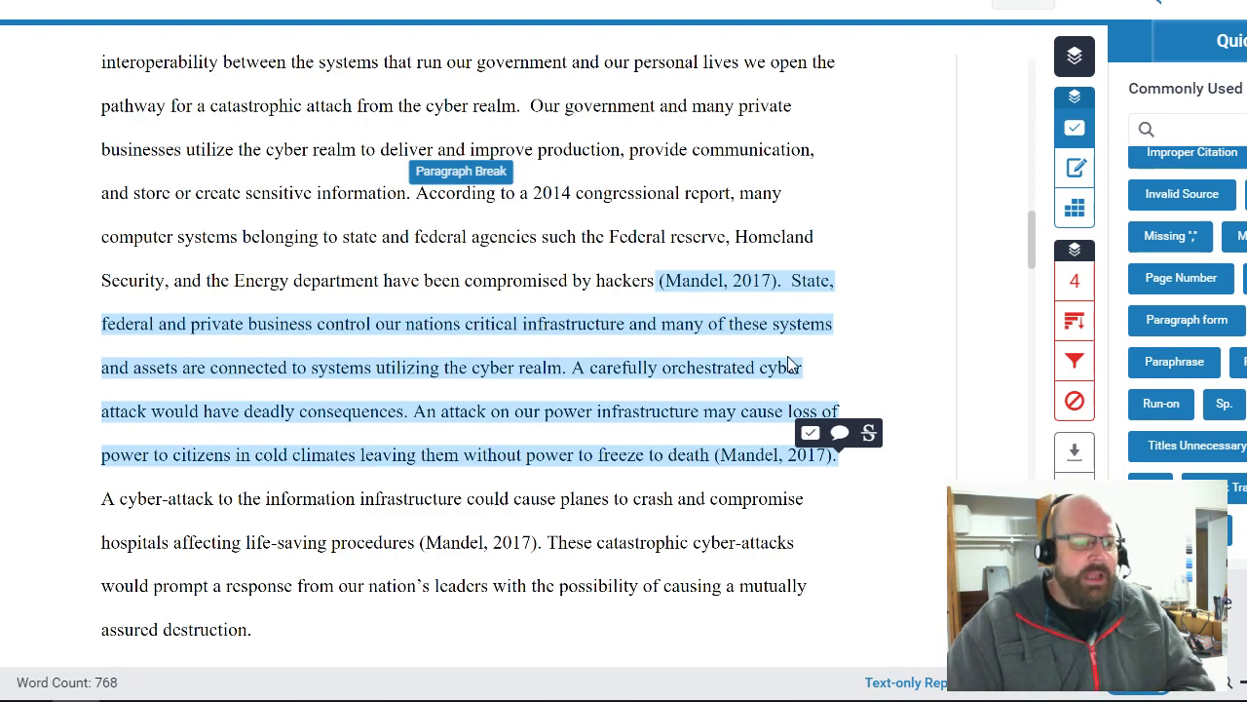
left_click(870, 311)
Highlight the italic book title "Optimizing Cyberdeterrence" on the next page to review it, and clear the selection.
scroll(870, 312, "down", 5)
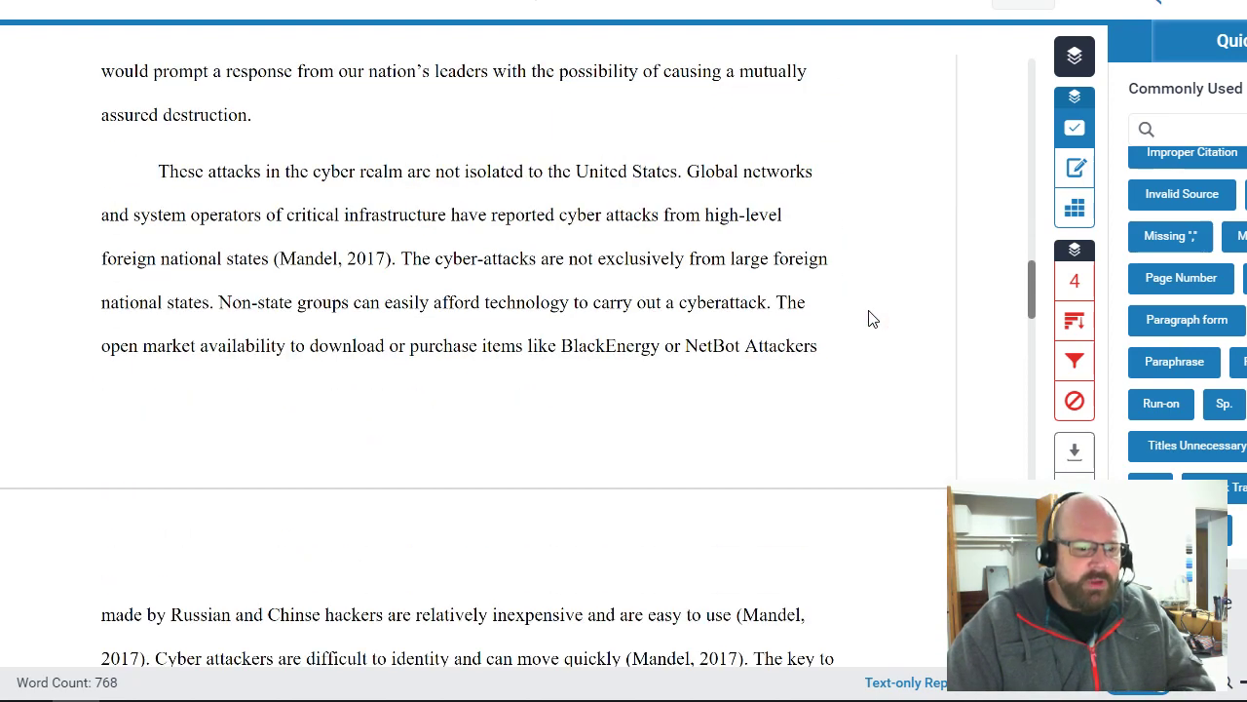
scroll(858, 318, "down", 3)
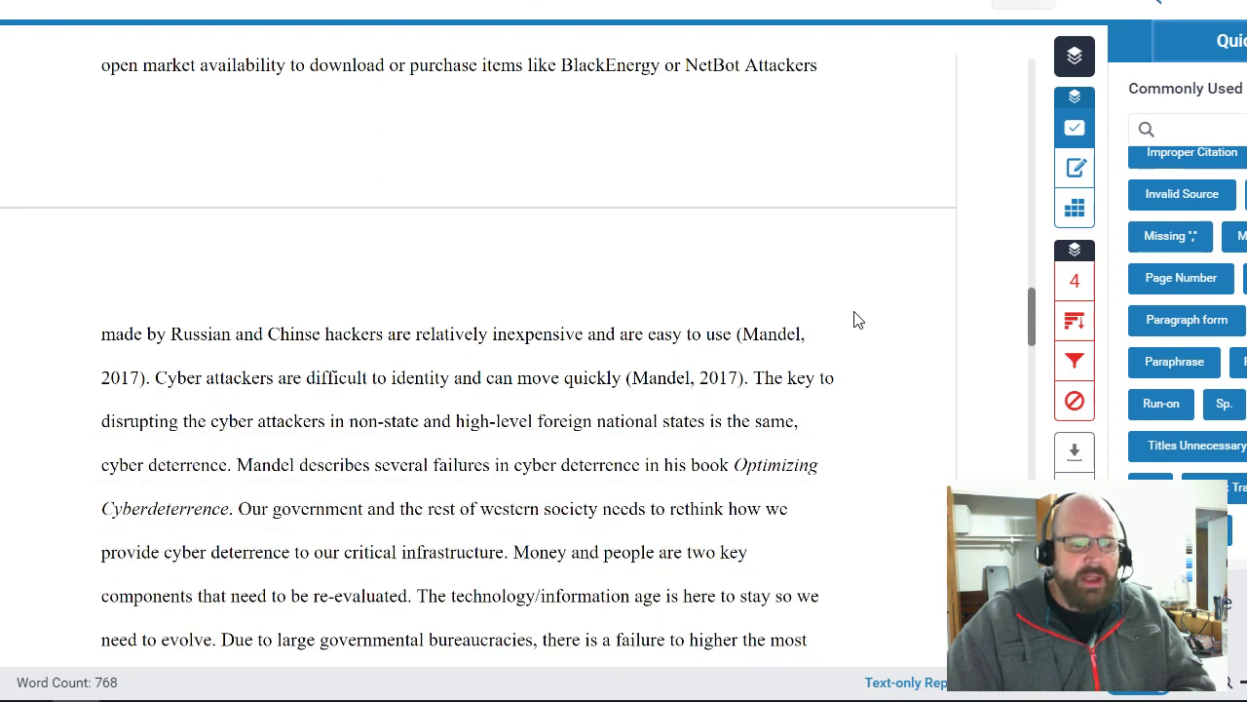
scroll(858, 320, "down", 2)
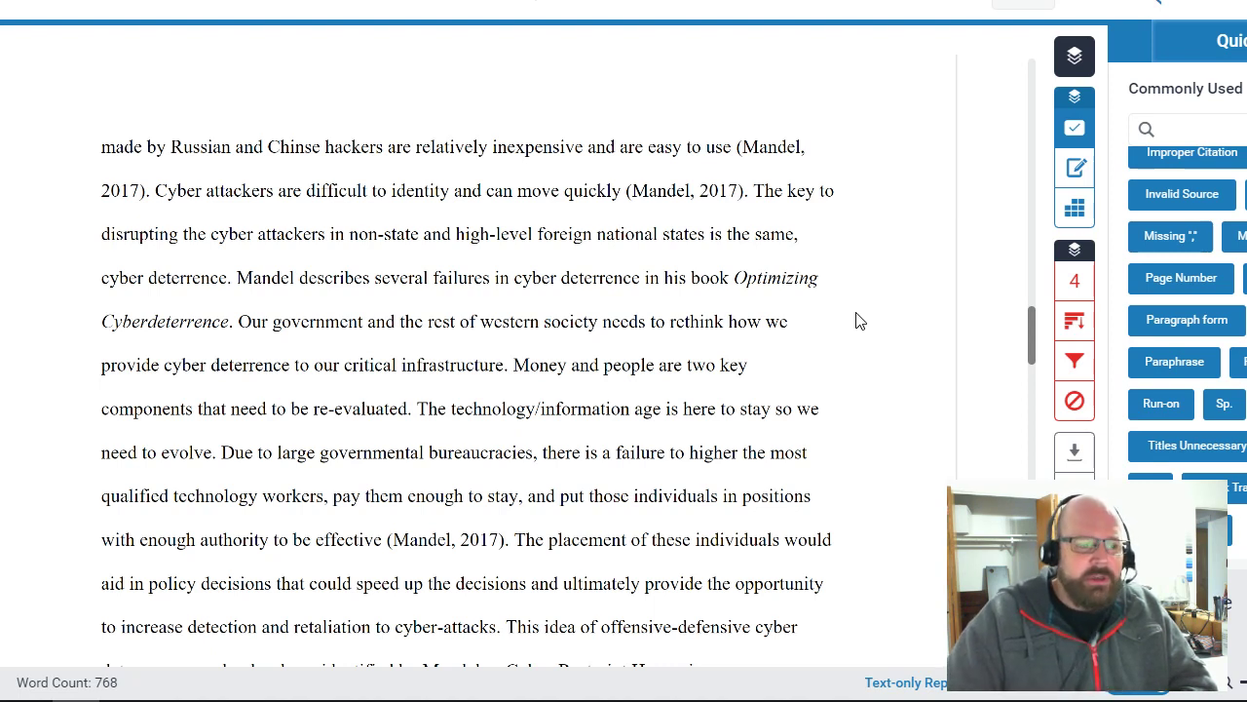
left_click_drag(723, 280, 228, 331)
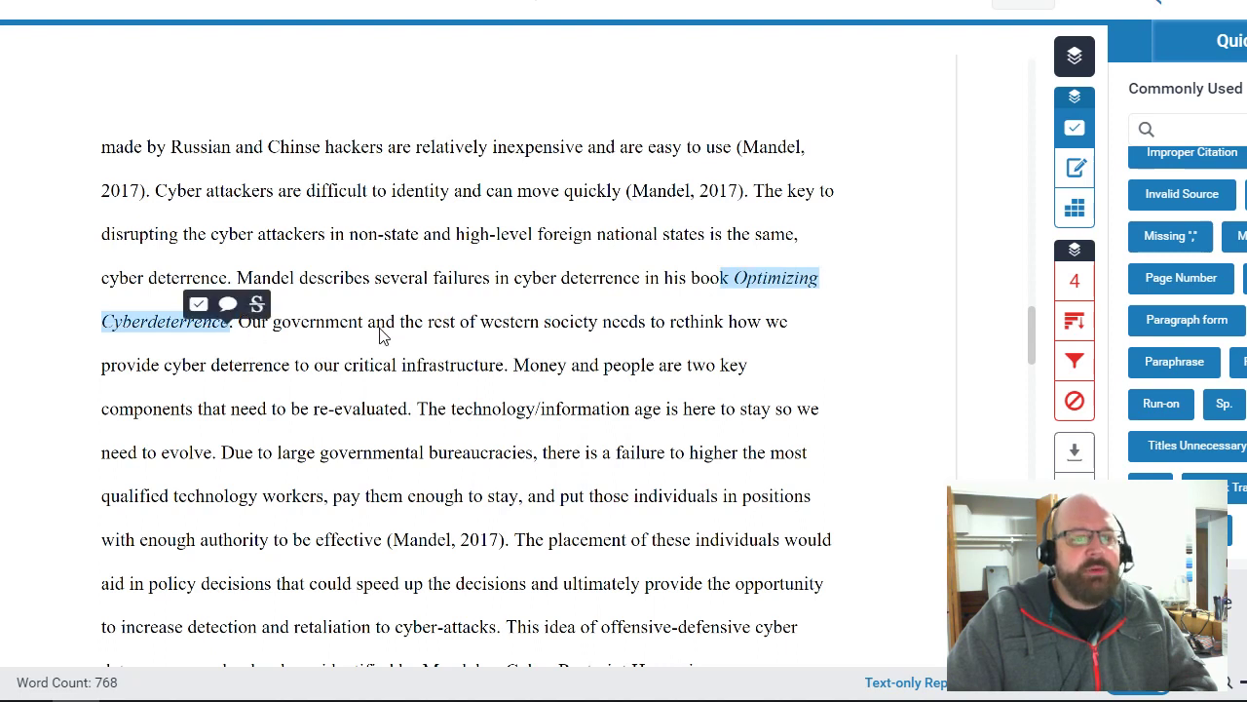
left_click(849, 312)
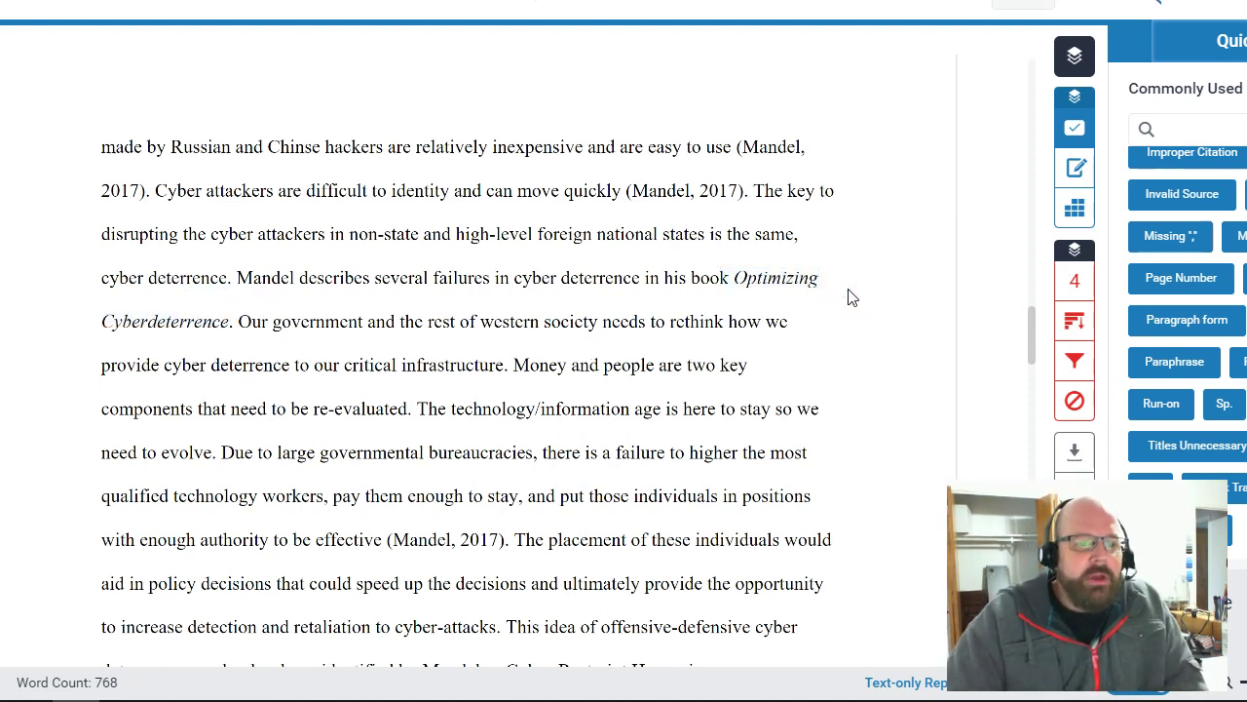
Highlight the author's name and the phrase "in his book" with the title to examine how the source is introduced.
double_click(737, 281)
left_click(654, 281)
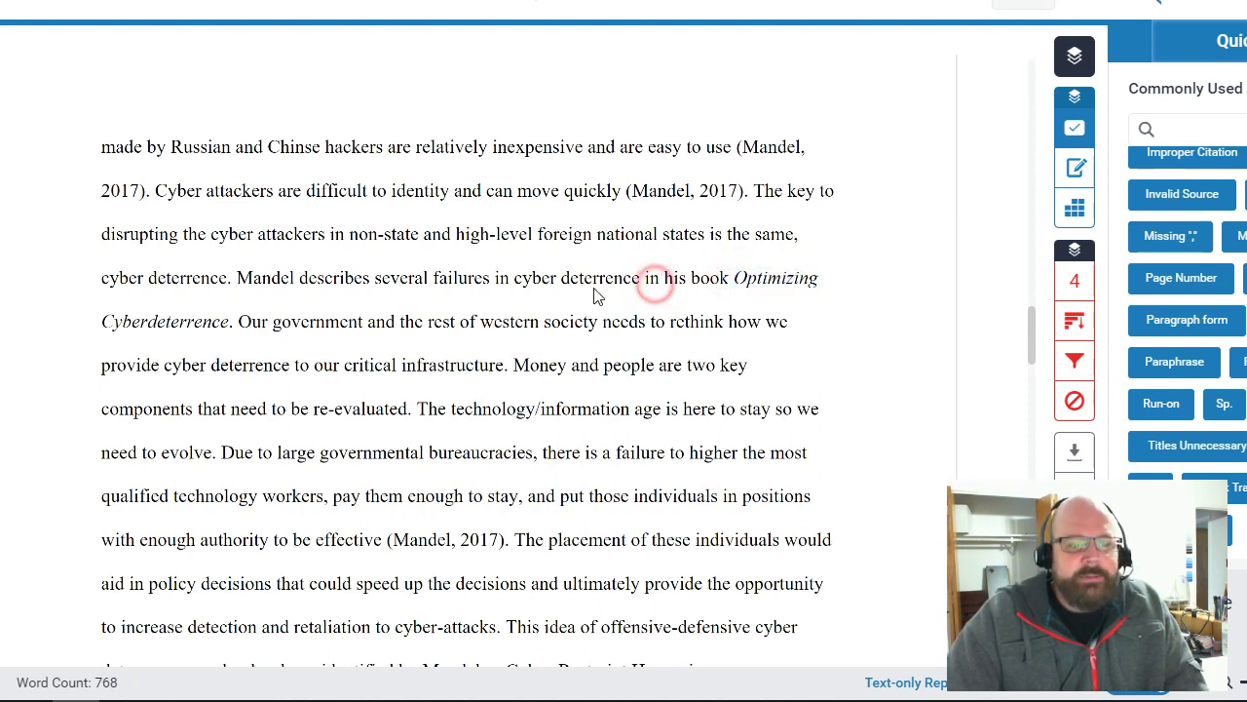
left_click_drag(240, 280, 297, 290)
left_click(535, 282)
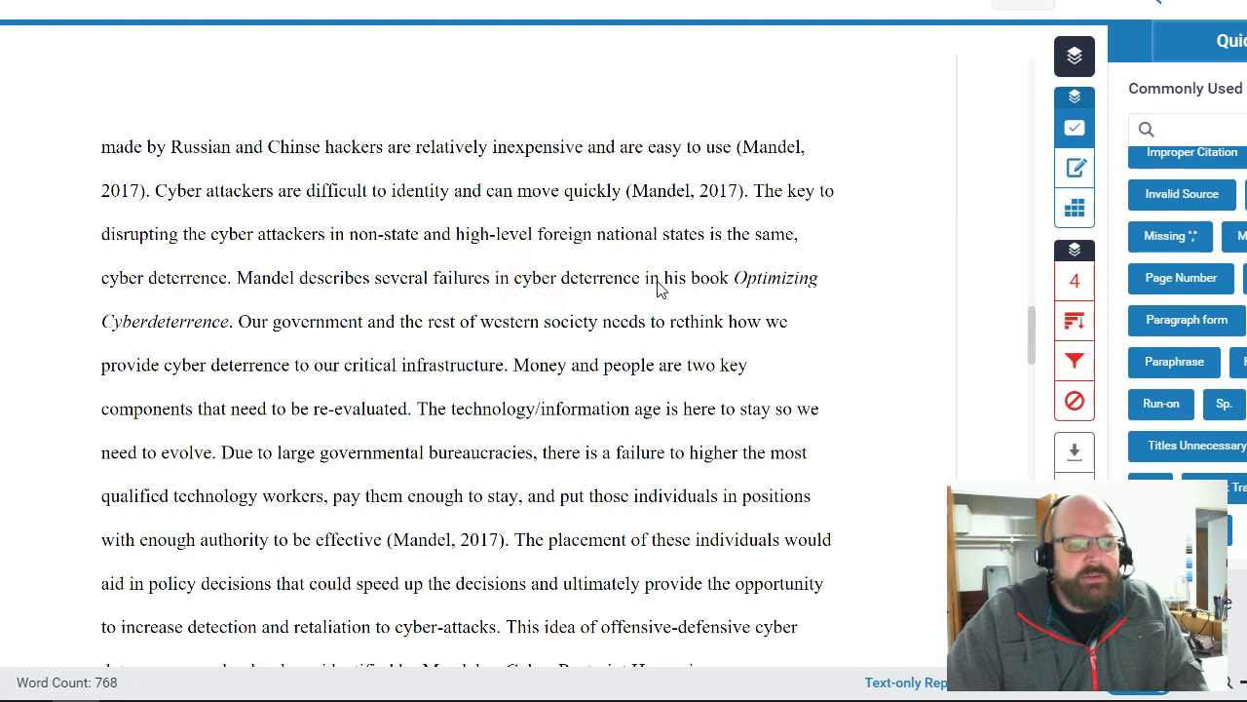
left_click_drag(641, 281, 207, 331)
left_click(208, 331)
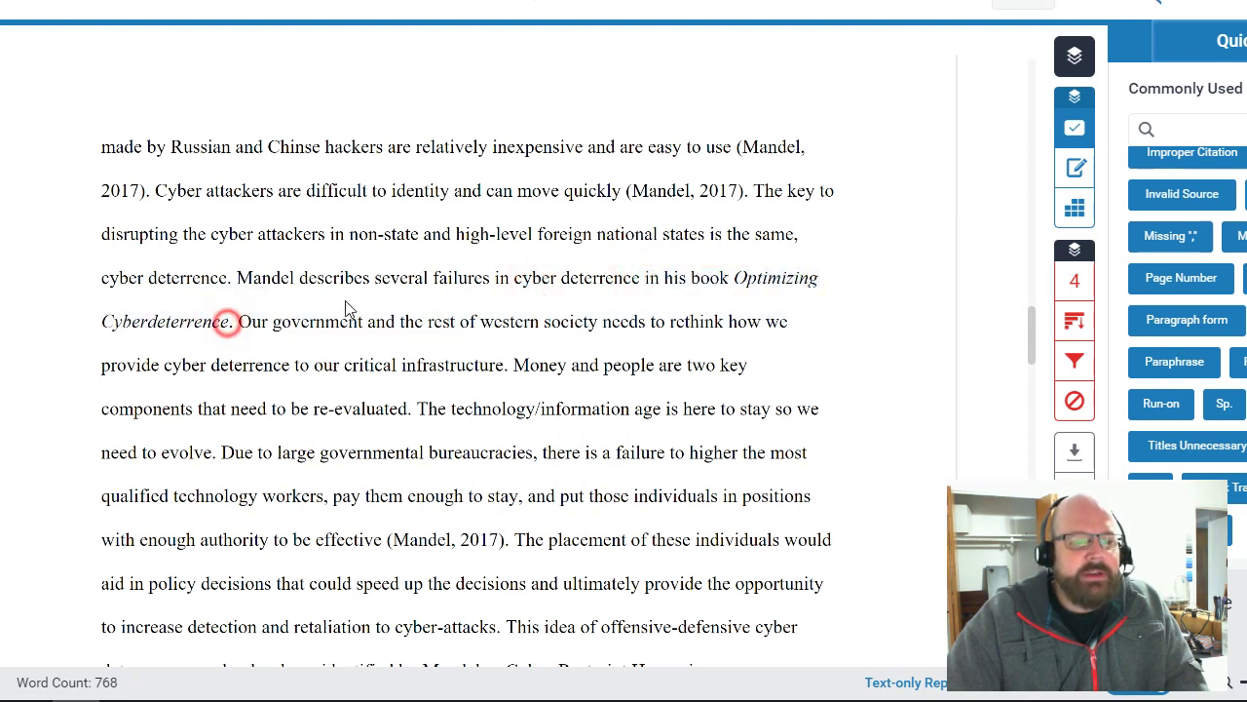
Strike through the book title "Optimizing Cyberdeterrence" and the words "in his book" before it.
left_click_drag(735, 280, 231, 334)
left_click(257, 307)
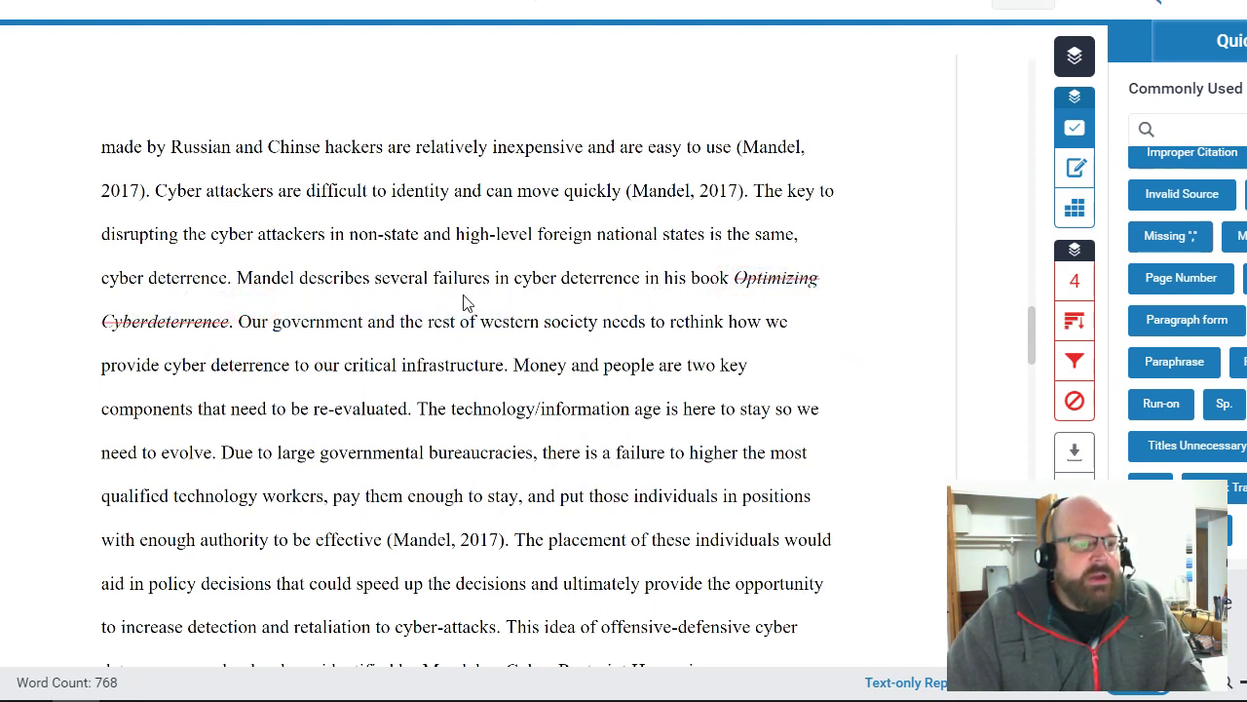
left_click(646, 279)
left_click_drag(646, 279, 738, 286)
left_click(757, 259)
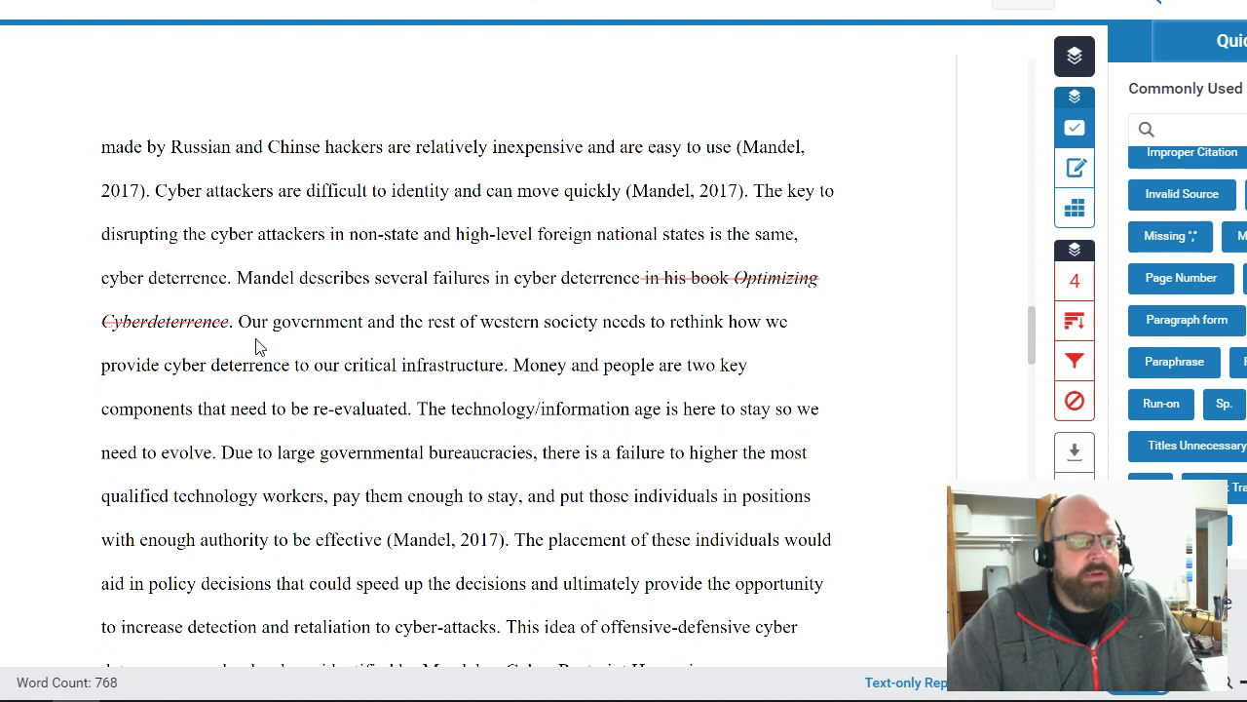
Strike through "Our" at the start of the sentence about government and western society, and place the text comment "The" directly above it.
left_click_drag(240, 323, 272, 329)
left_click(292, 299)
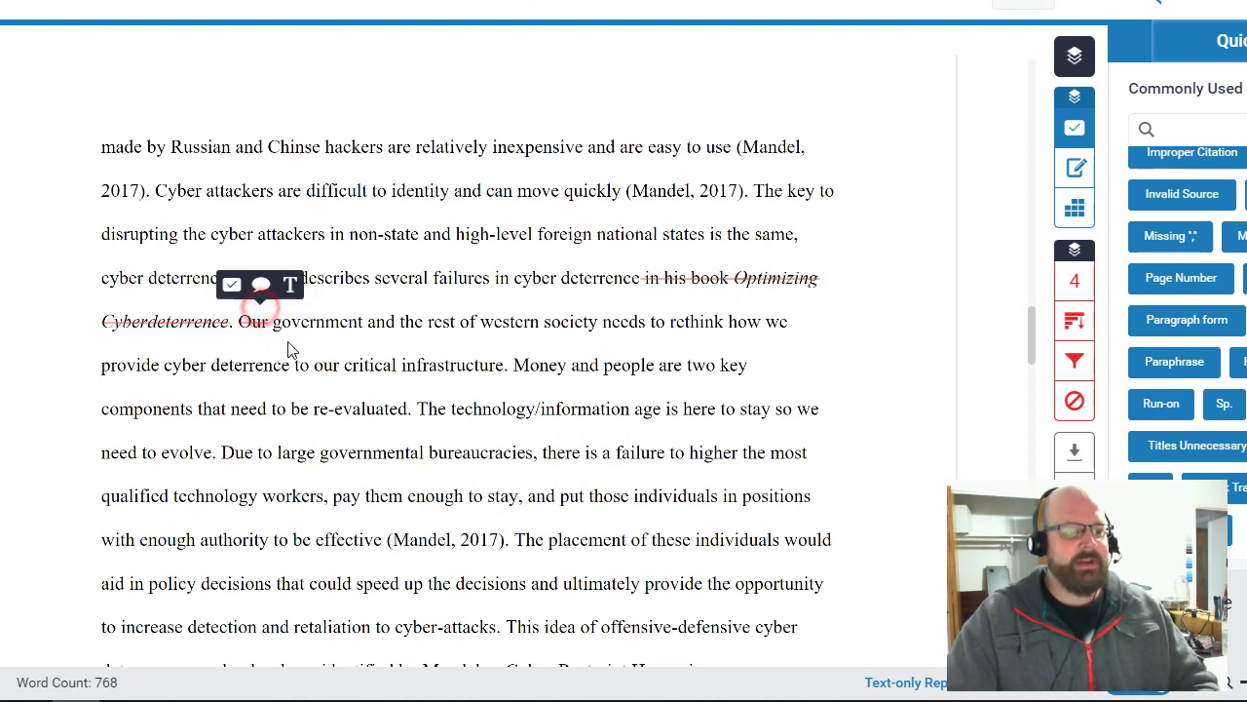
left_click(290, 285)
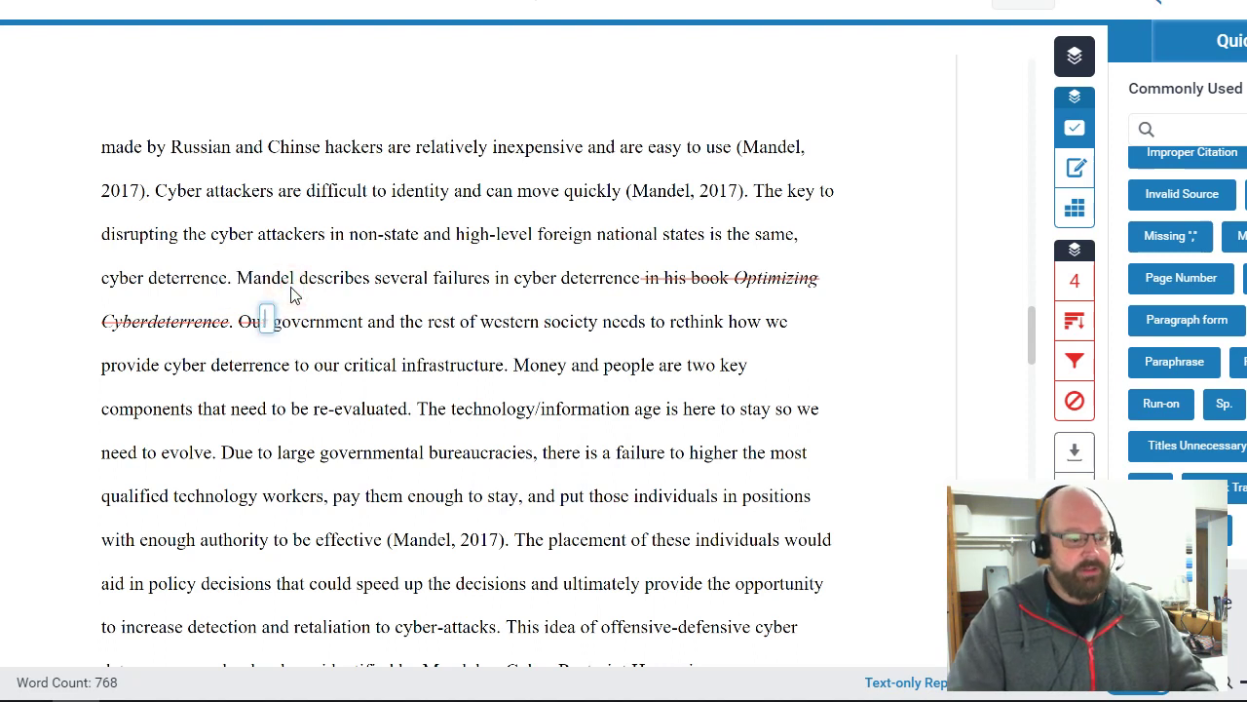
type("The")
left_click(420, 307)
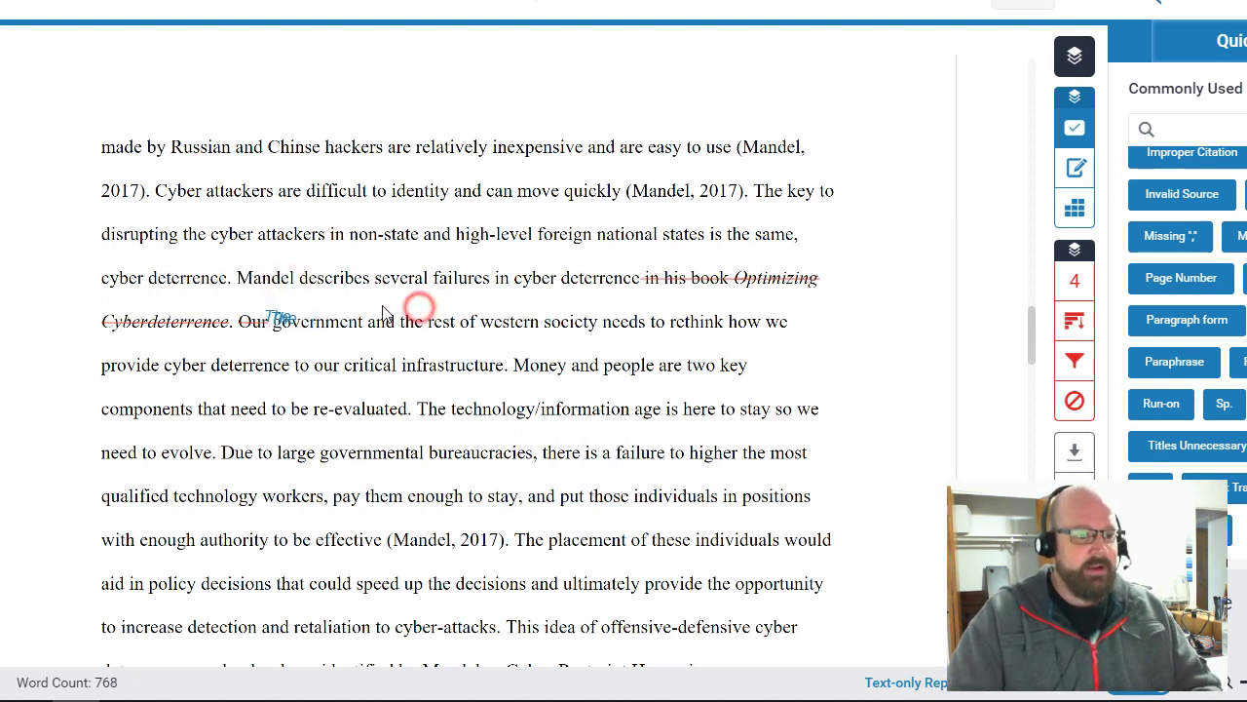
left_click_drag(282, 312, 256, 308)
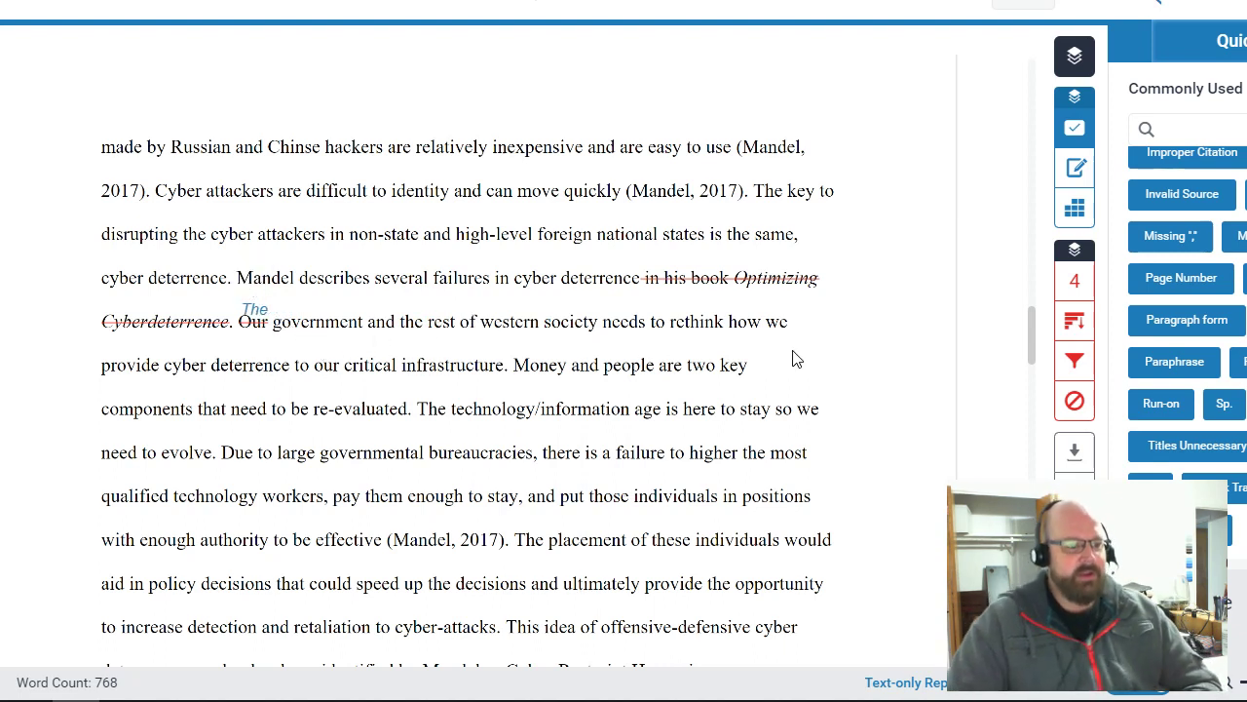
Strike through "how we" after "rethink" and add the text comment "providing" above "provide" on the following line.
double_click(743, 322)
left_click_drag(729, 322, 793, 329)
left_click(814, 306)
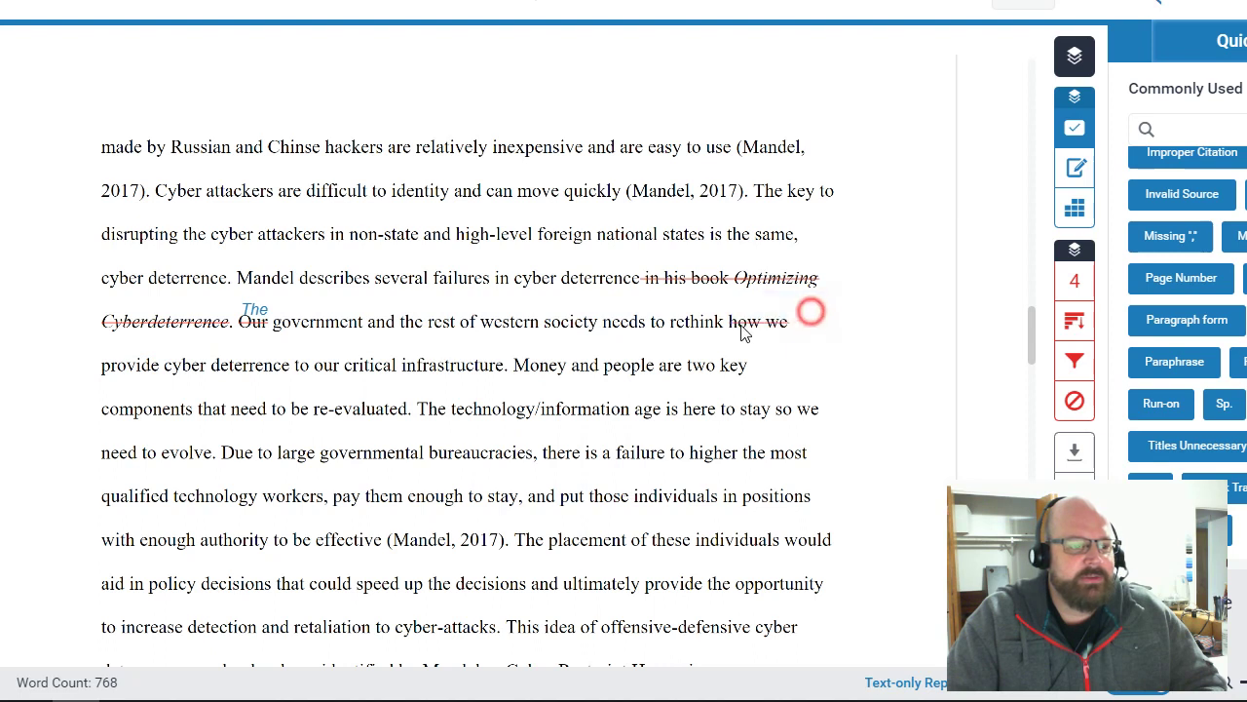
left_click(188, 345)
left_click(164, 368)
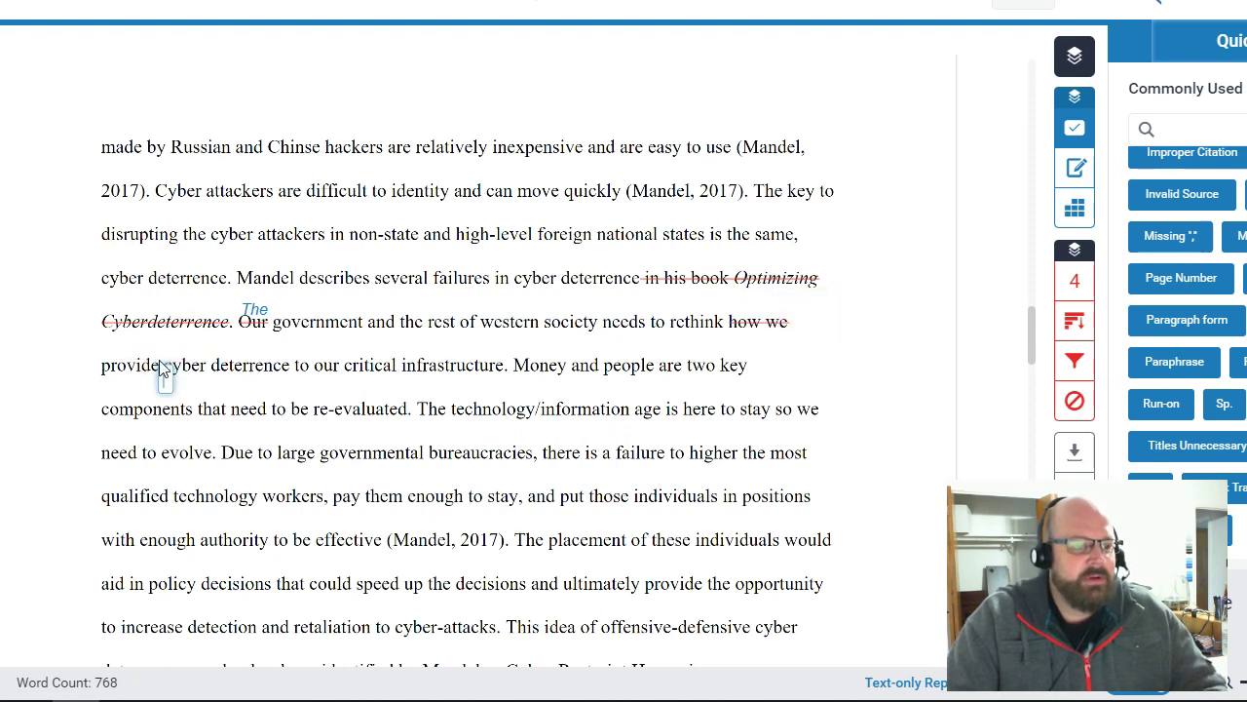
type("providing")
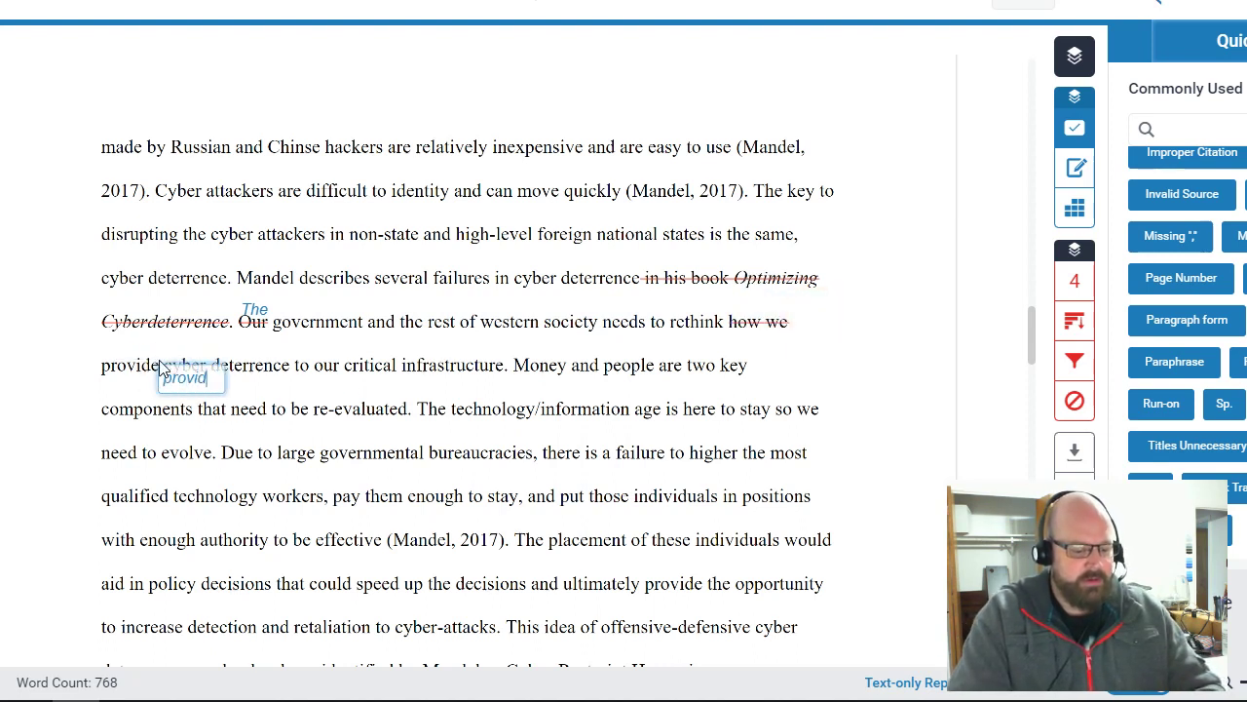
left_click(318, 403)
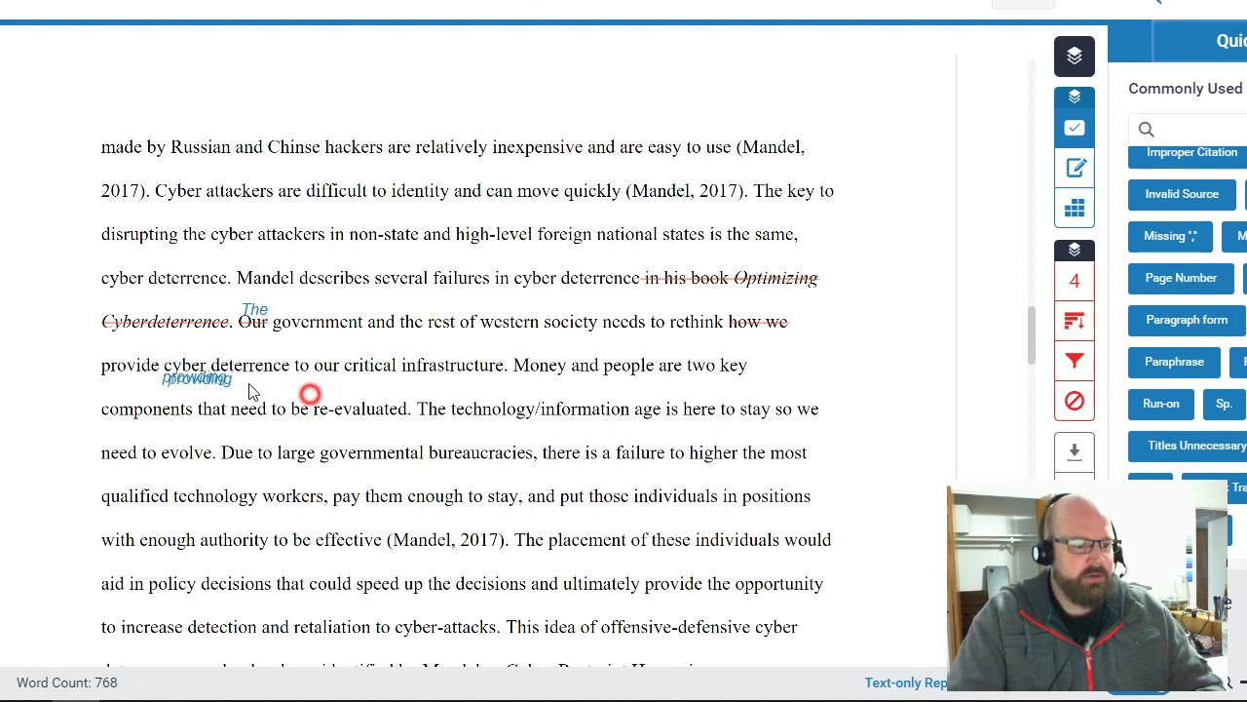
Strike through the word "our" before "critical infrastructure".
double_click(318, 366)
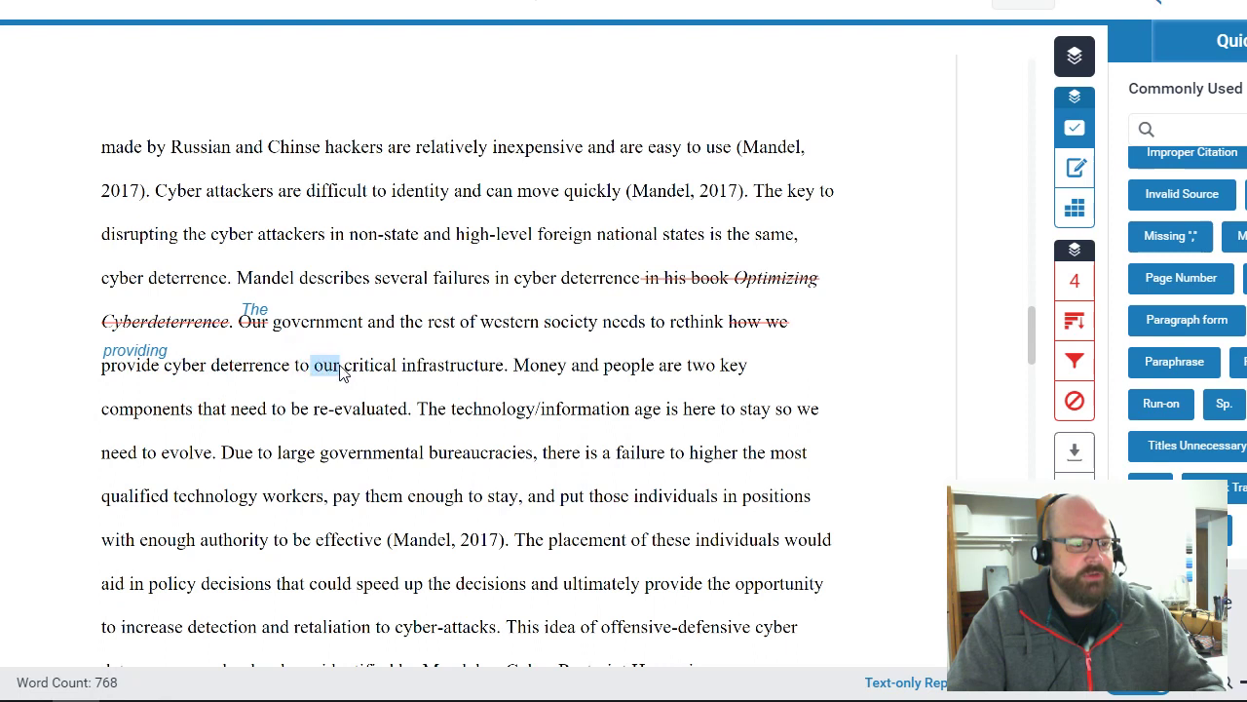
left_click(368, 338)
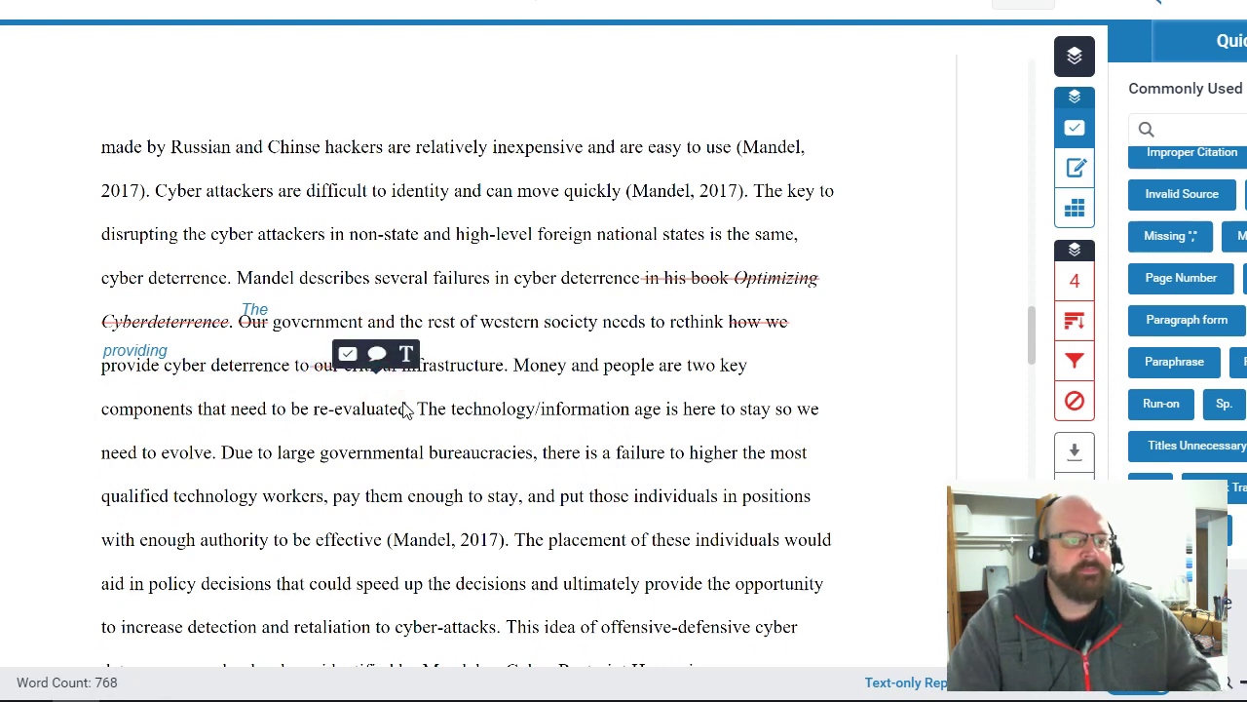